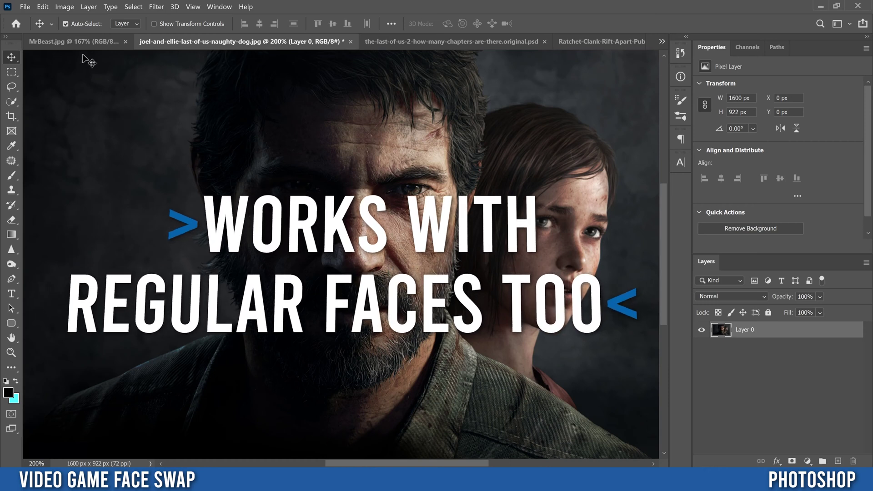
Look through the open images, from MrBeast.jpg to the Last of Us and Ratchet-Clank documents.
click(75, 42)
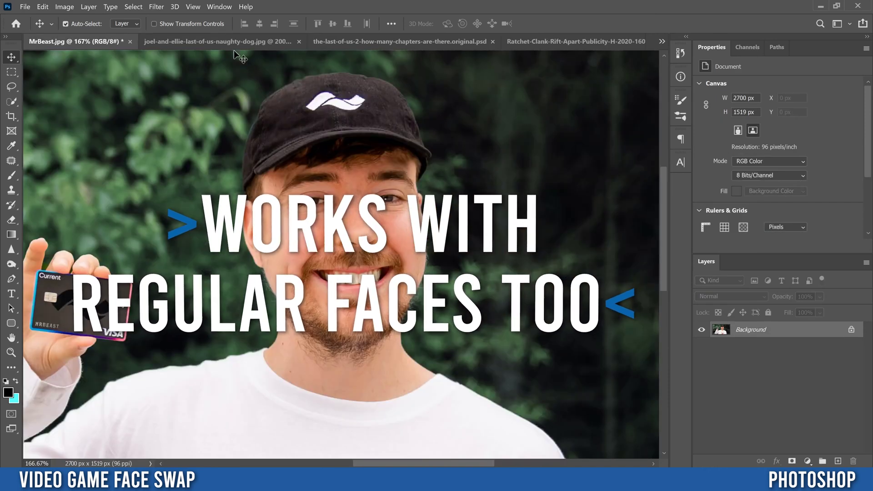
key(ctrl+Tab)
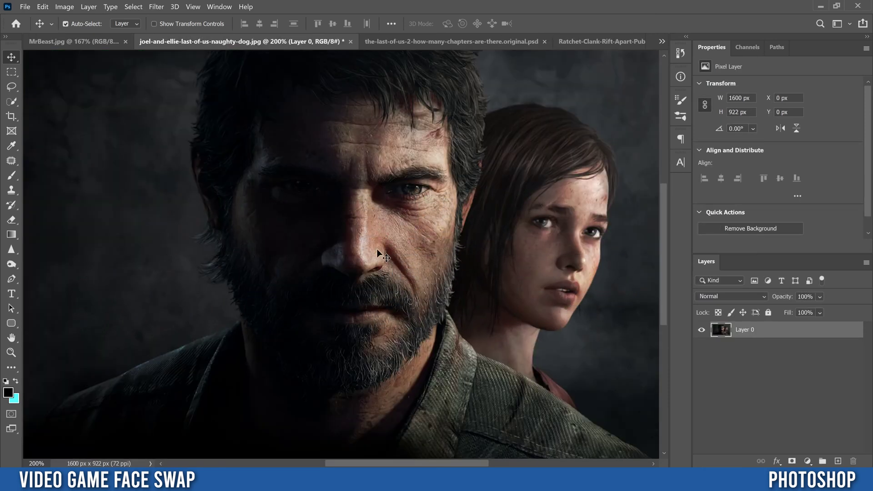
click(448, 41)
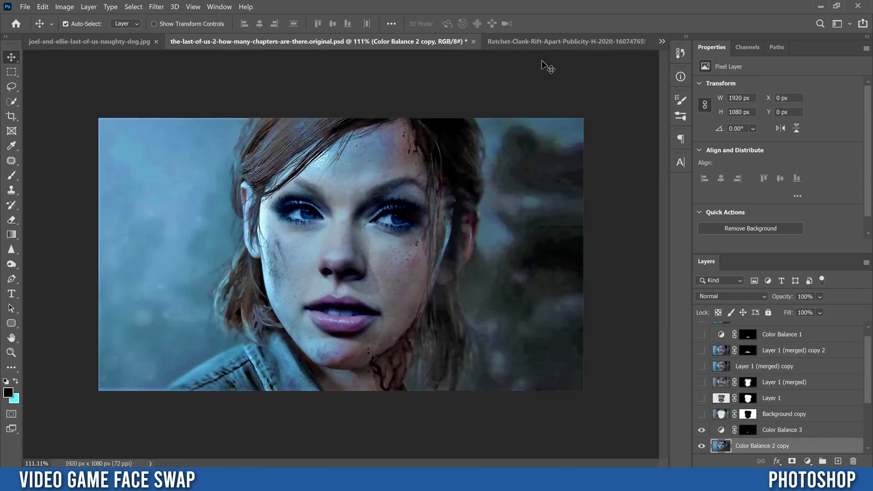
click(562, 41)
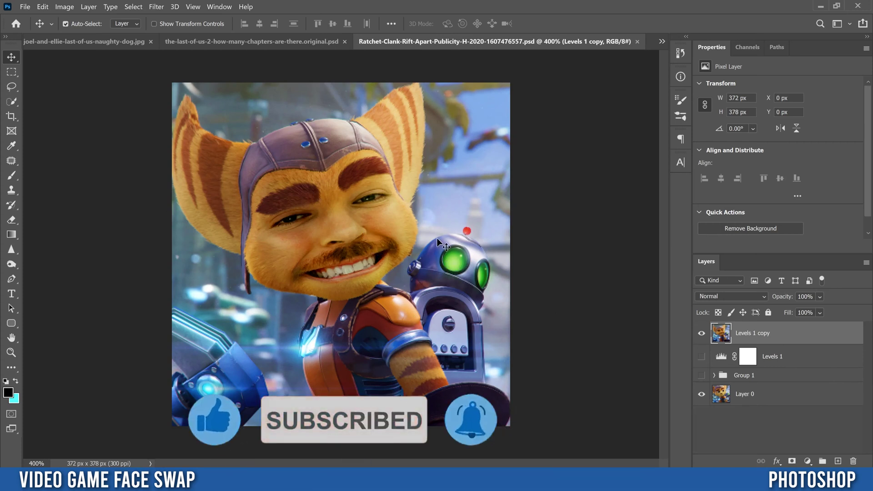
Outline the smiling man's face in MrBeast.jpg with the Lasso tool at 0 px feather, from the eyebrows down to the chin.
click(91, 43)
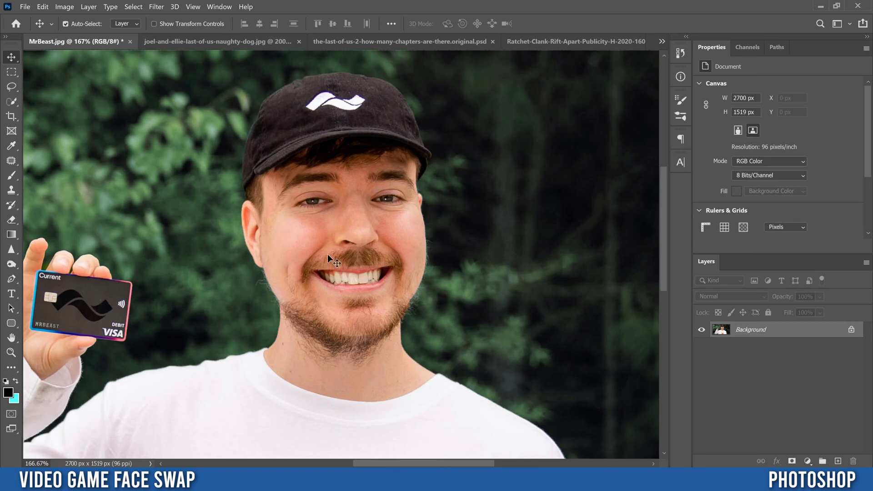
click(10, 87)
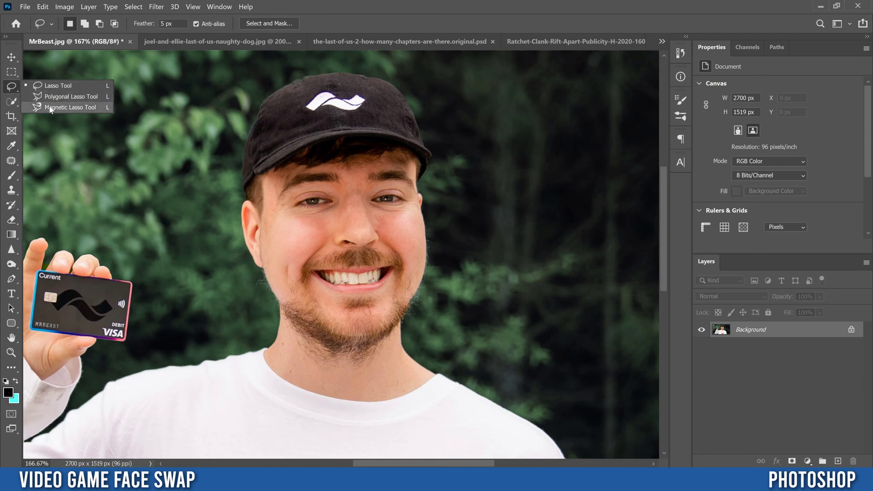
click(50, 85)
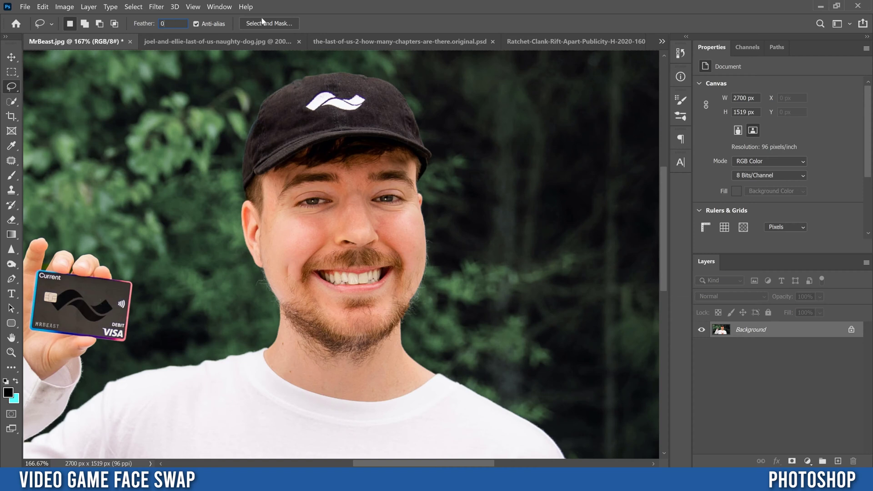
mouse_move(350, 172)
mouse_down()
mouse_move(295, 172)
mouse_move(276, 182)
mouse_move(267, 201)
mouse_move(279, 292)
mouse_move(319, 324)
mouse_move(373, 327)
mouse_move(394, 315)
mouse_move(419, 273)
mouse_move(417, 198)
mouse_up()
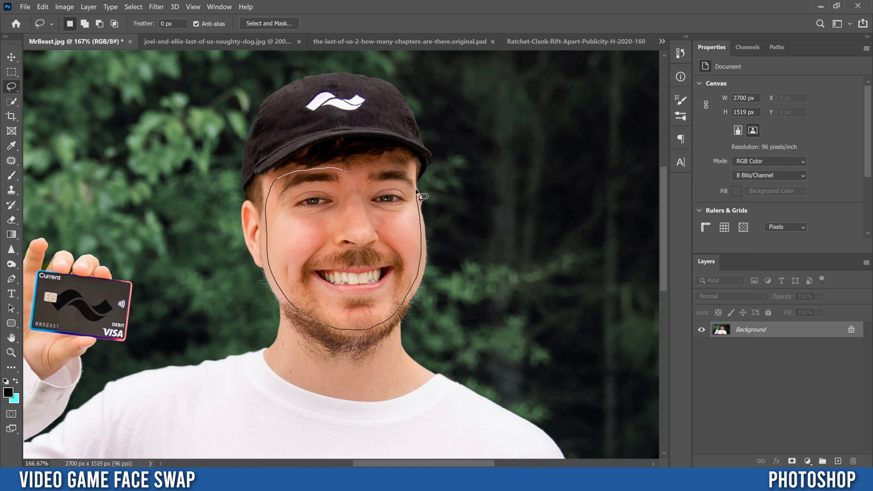
mouse_move(410, 172)
mouse_down()
mouse_move(381, 165)
mouse_move(350, 172)
mouse_up()
Copy the selected face and paste it into the joel-and-ellie-last-of-us-naughty-dog.jpg document.
click(43, 6)
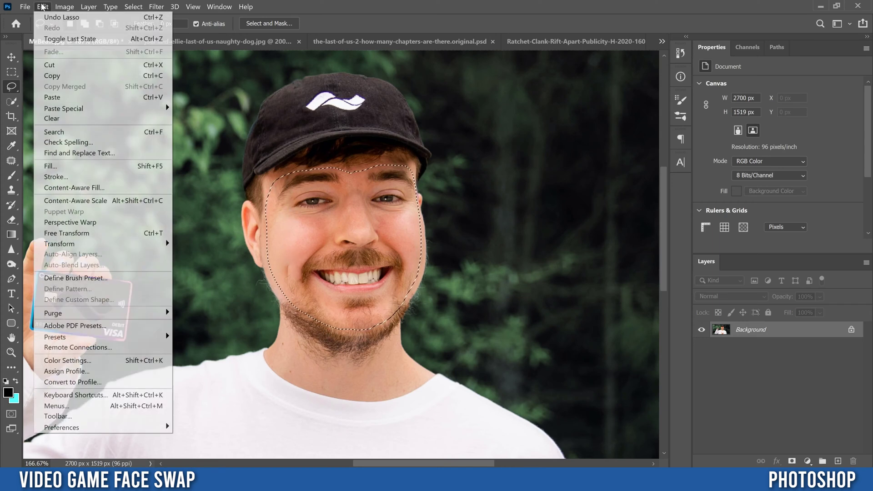
click(58, 76)
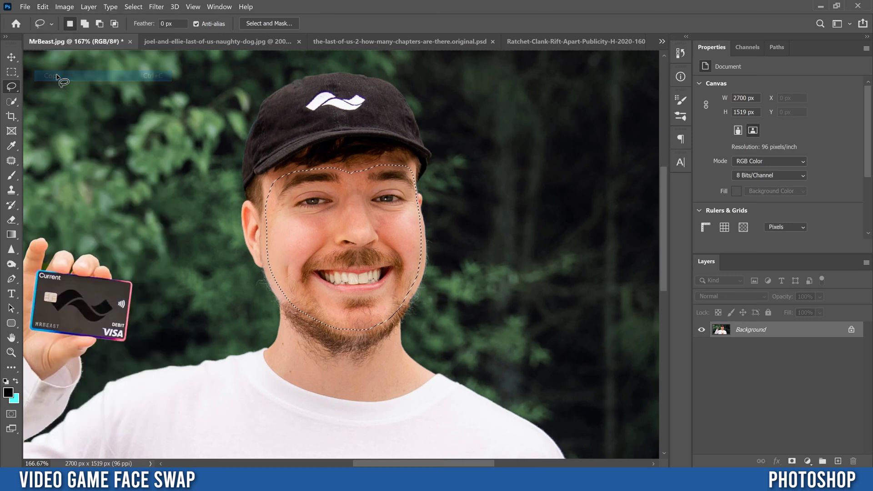
click(199, 41)
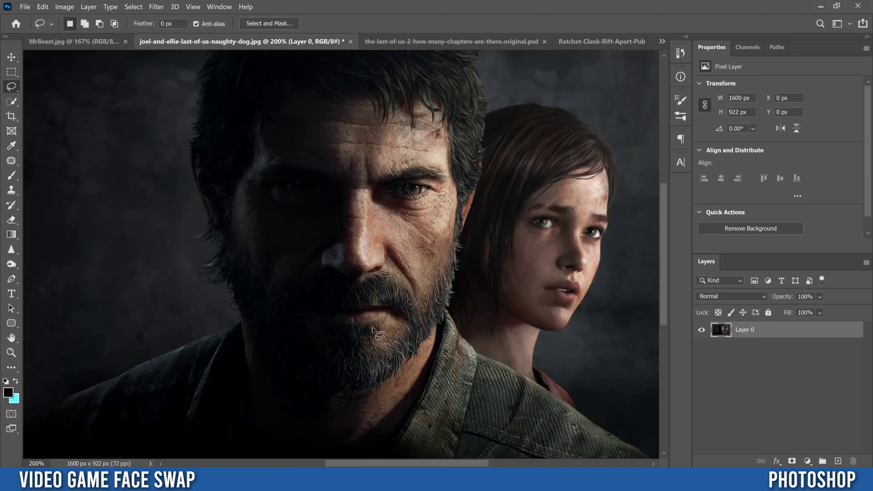
click(44, 9)
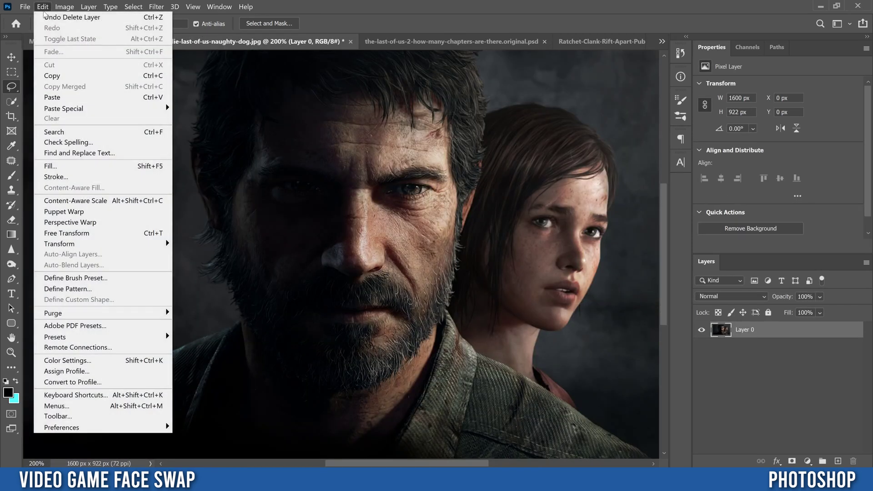
click(62, 98)
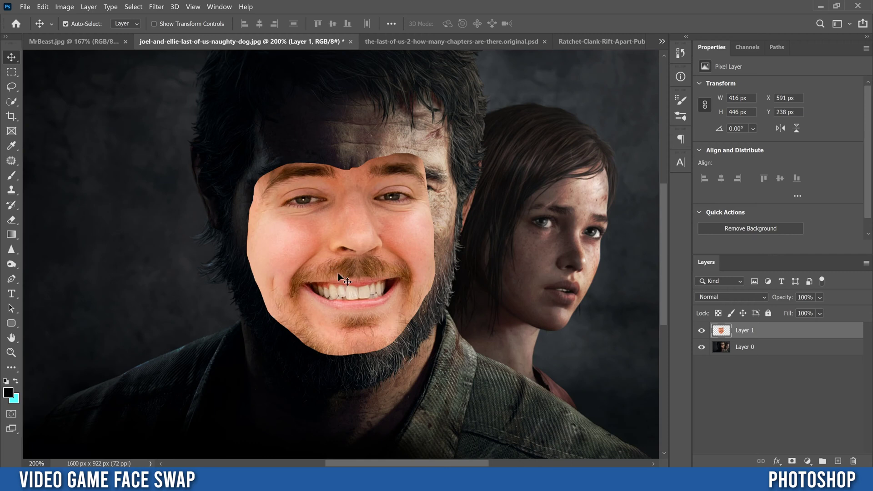
Start a Free Transform on the pasted face and lower its layer opacity to 46%.
key(ctrl+t)
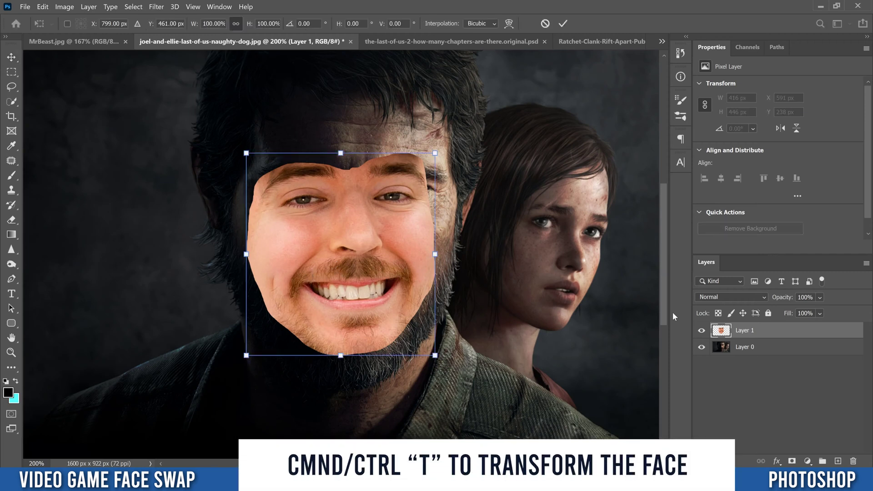
click(819, 298)
drag(844, 309, 827, 312)
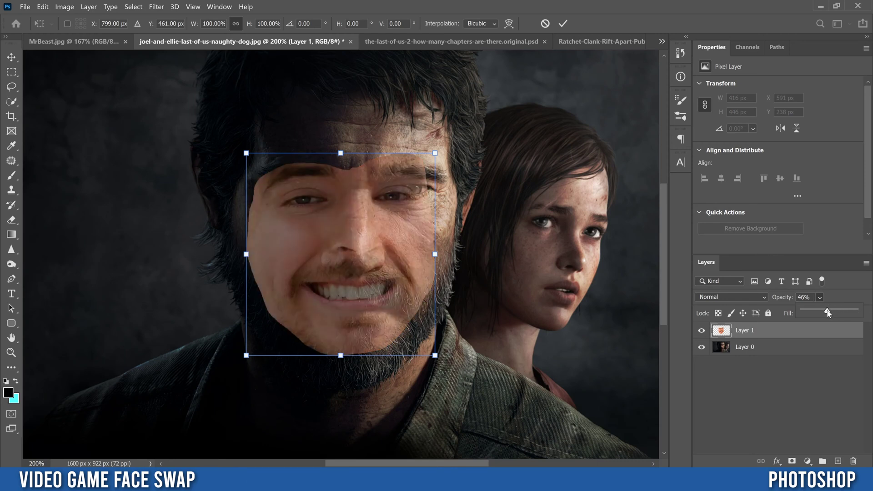
Try enlarging and stretching the pasted face with unlinked proportions, and reset its width and height scale to 100%.
drag(354, 225, 387, 218)
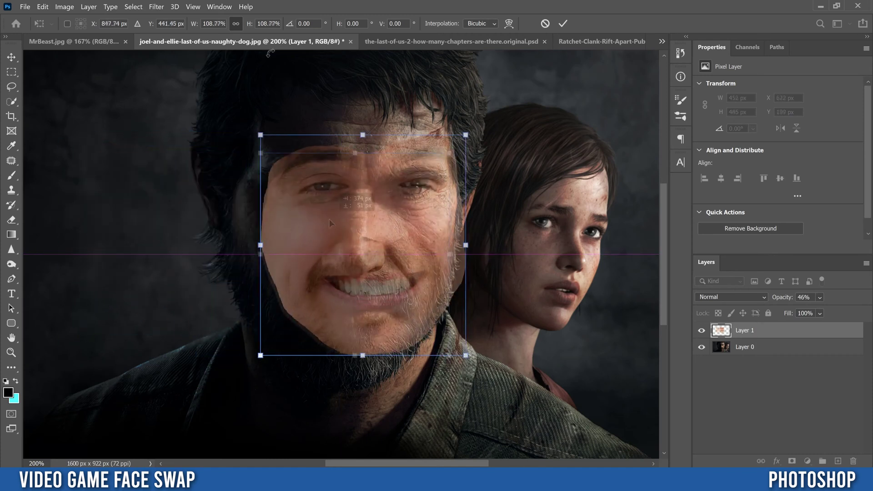
click(235, 23)
mouse_move(459, 244)
mouse_down()
mouse_move(494, 244)
mouse_move(444, 244)
mouse_move(460, 244)
mouse_up()
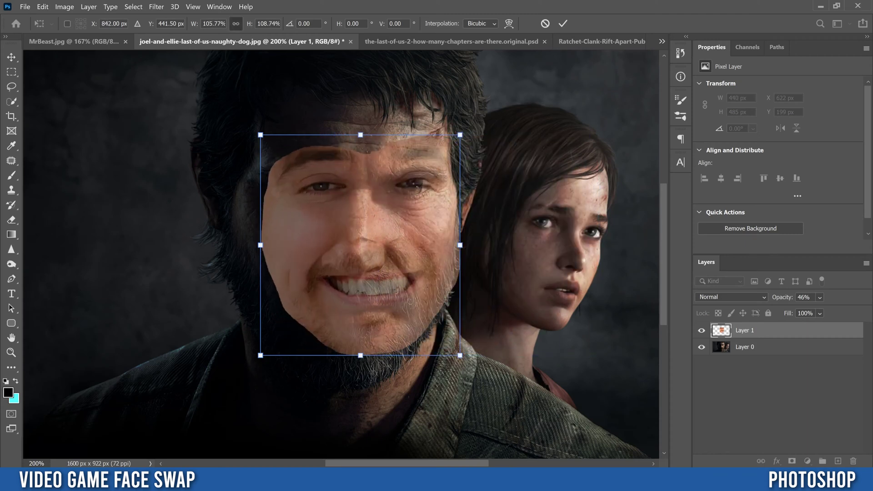
text(100)
key(Return)
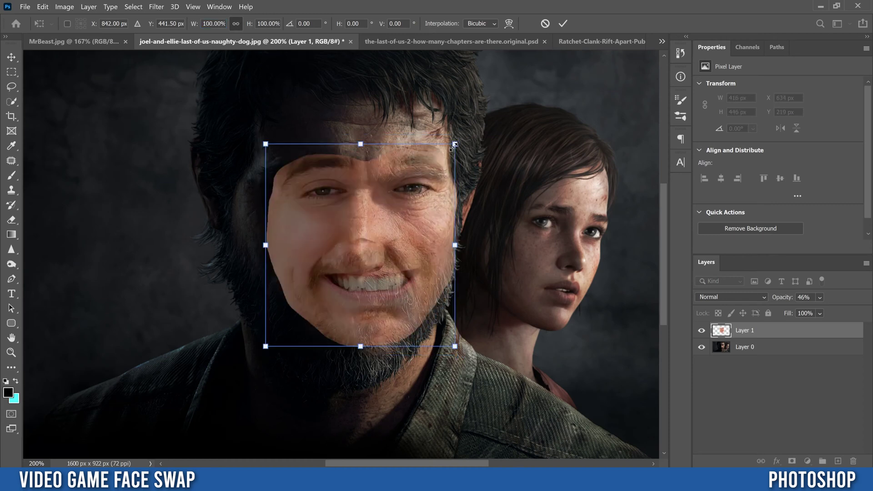
Align the pasted face with the bearded man's eyes, scaling it proportionally to about 117.63% and rotating it about 2.54°.
drag(326, 200, 297, 191)
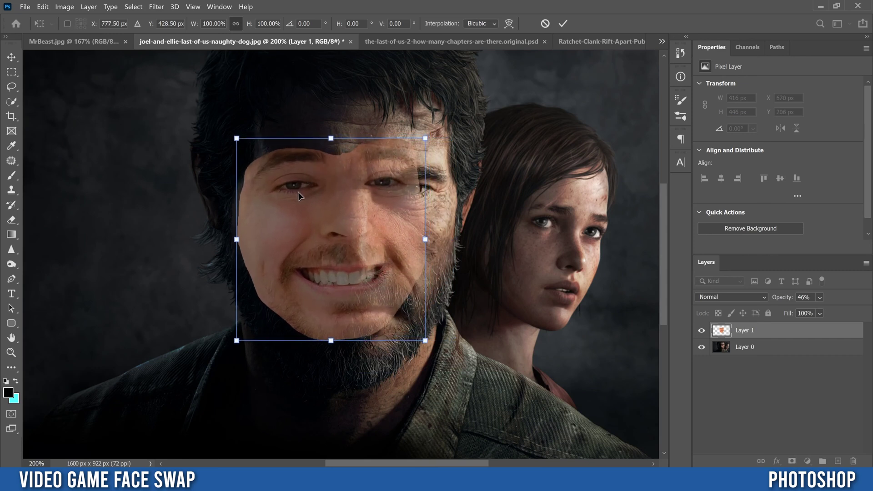
drag(428, 139, 470, 107)
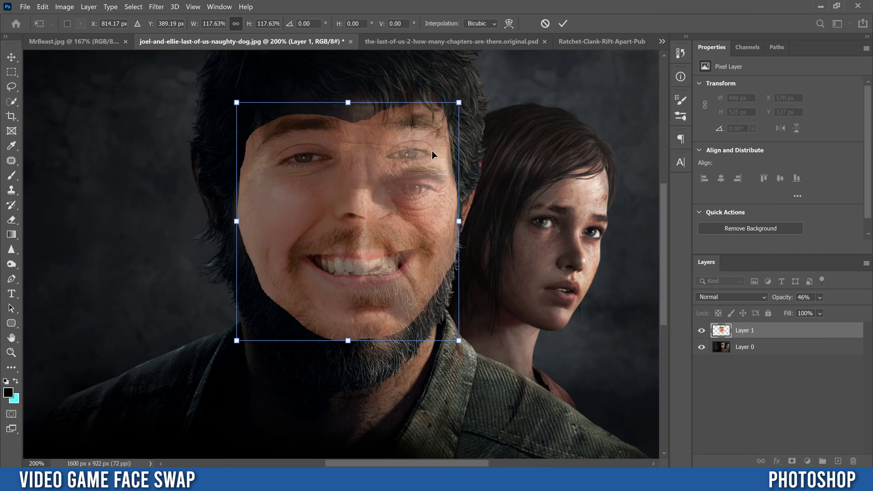
drag(462, 90, 468, 95)
drag(409, 150, 407, 198)
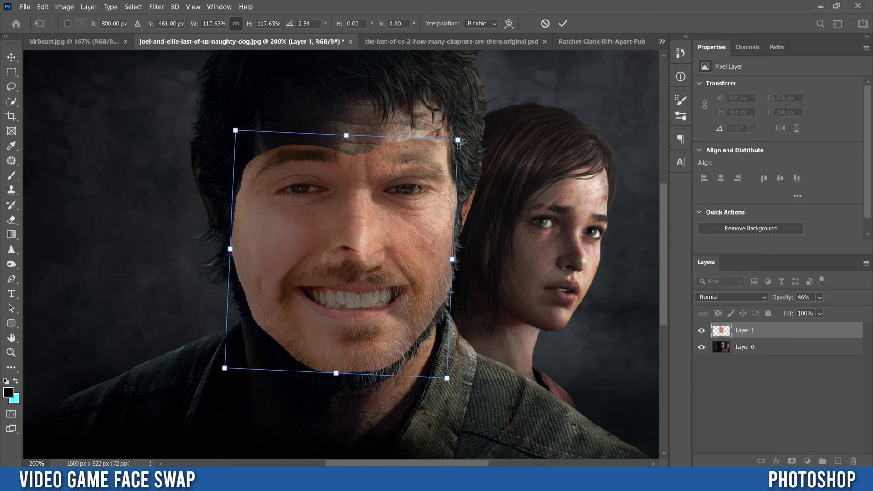
click(563, 23)
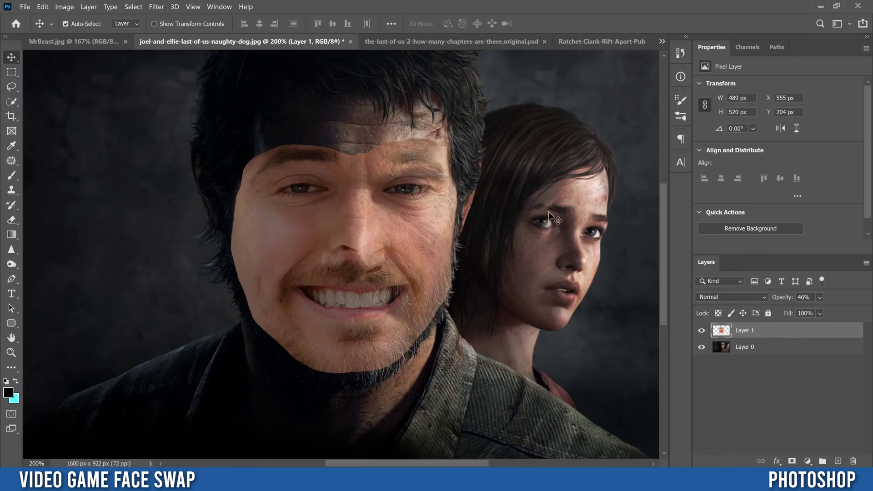
Warp the pasted face on a 3 x 3 grid, adjusting the mouth, nose and eyebrows, and restore its layer opacity to 100%.
click(43, 7)
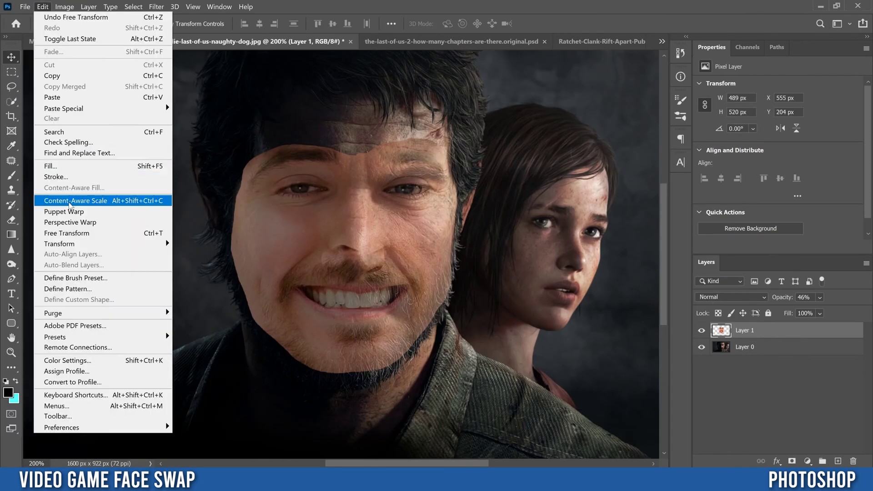
mouse_move(71, 245)
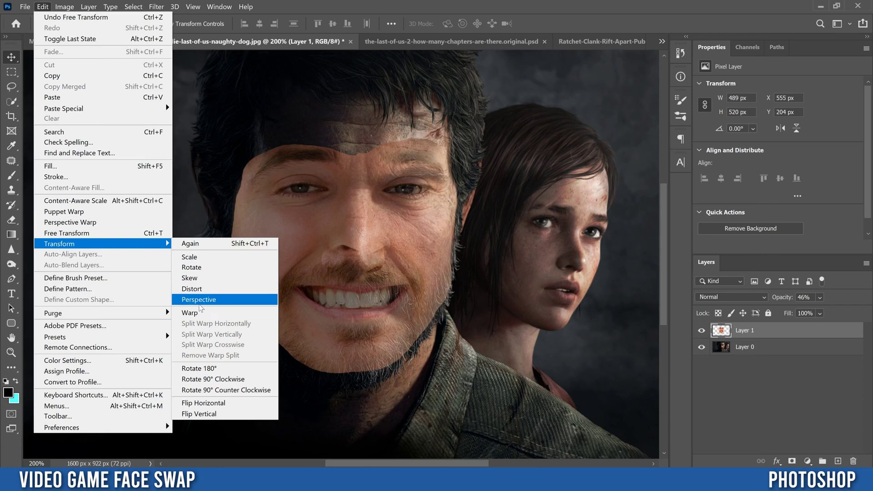
click(200, 312)
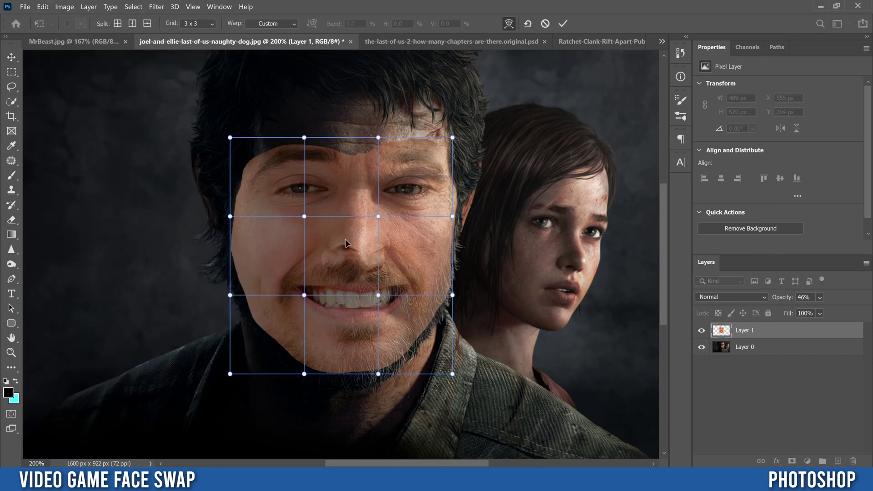
click(205, 25)
click(194, 29)
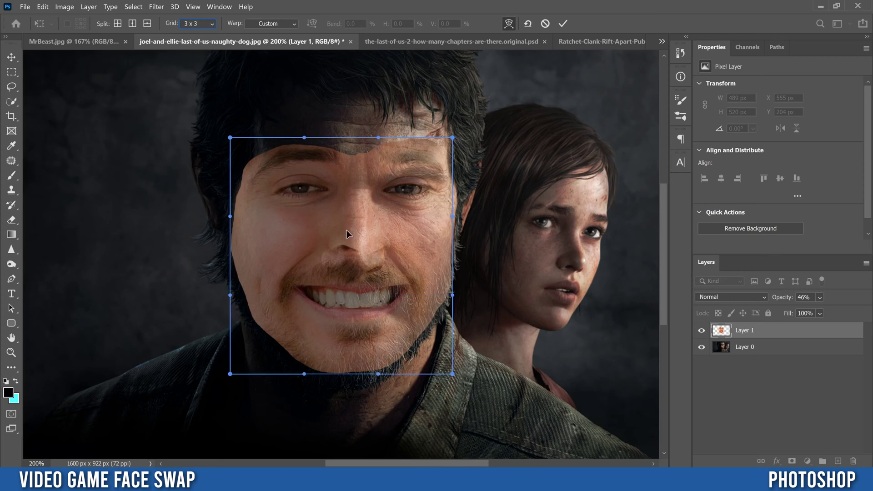
click(211, 27)
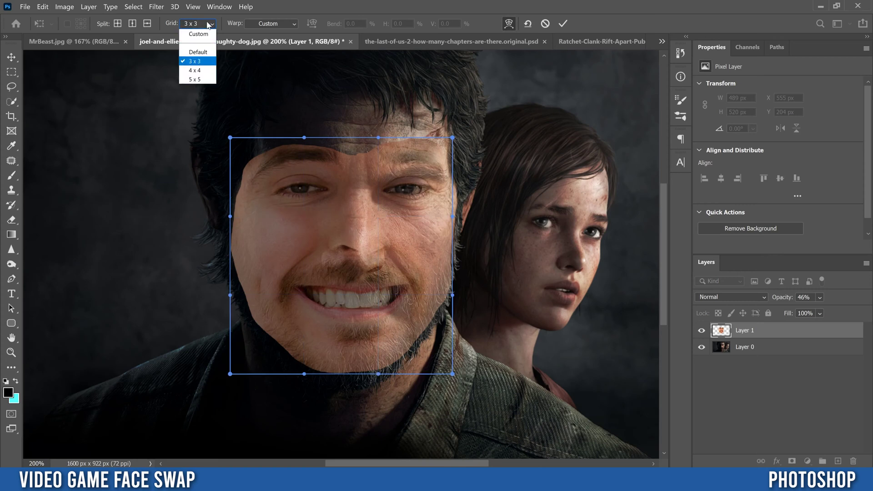
click(197, 63)
mouse_move(353, 316)
mouse_down()
mouse_move(347, 293)
mouse_move(351, 339)
mouse_move(349, 317)
mouse_up()
drag(357, 241, 325, 233)
drag(255, 168, 257, 144)
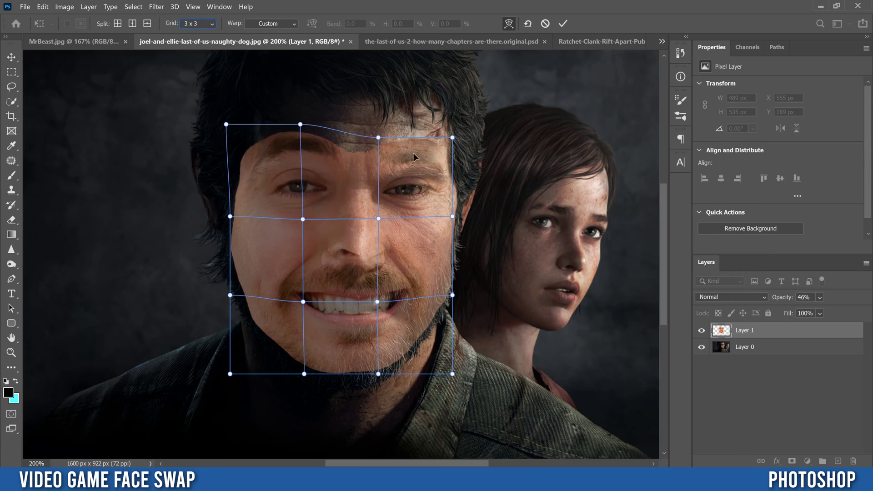
drag(418, 158, 419, 149)
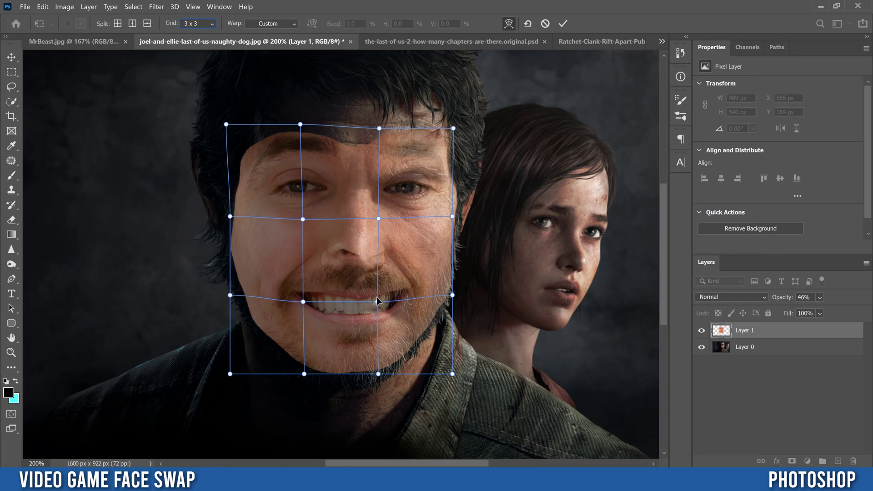
click(562, 25)
click(820, 297)
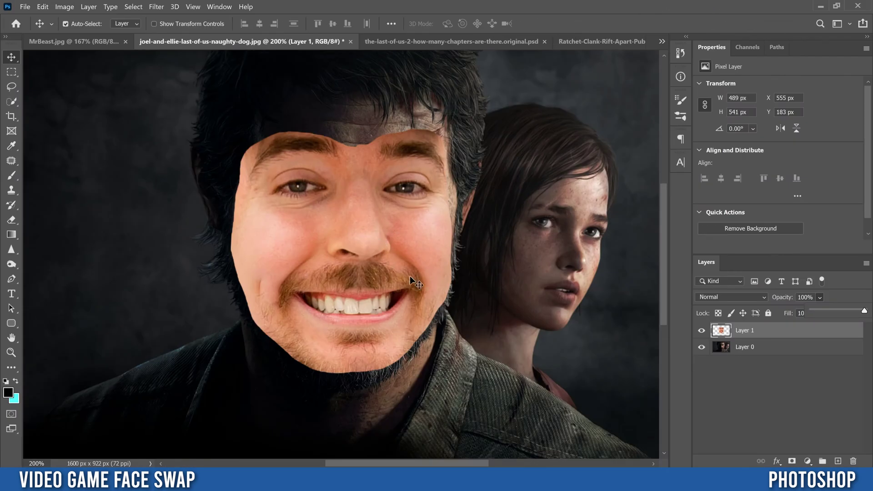
Add a layer mask to the face layer and ready the Brush tool with black as foreground and white as background colour.
click(792, 461)
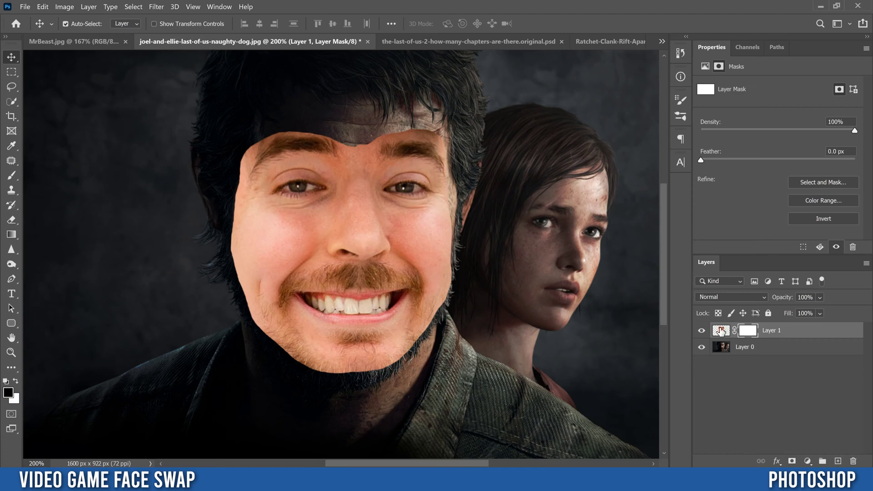
click(10, 176)
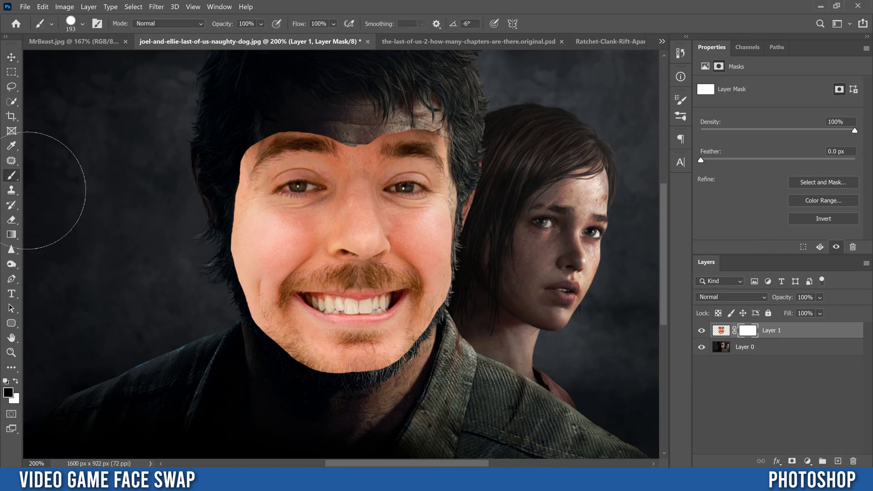
click(9, 392)
drag(663, 186, 510, 306)
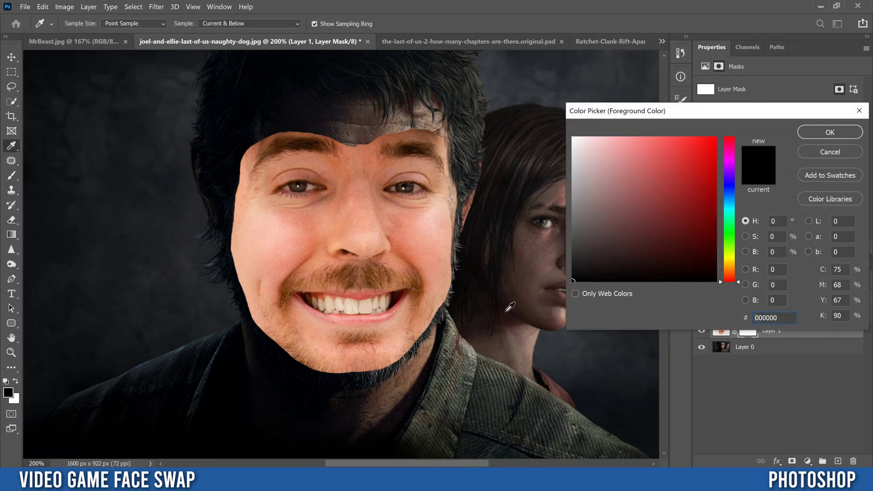
click(808, 137)
click(16, 383)
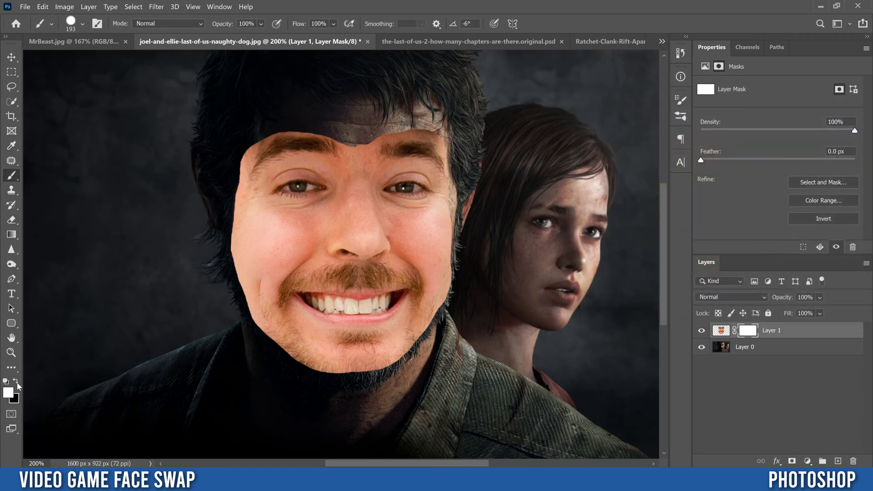
click(15, 383)
click(16, 383)
click(16, 384)
Set the mask brush to 58 px with maximum hardness and 100% opacity.
click(82, 24)
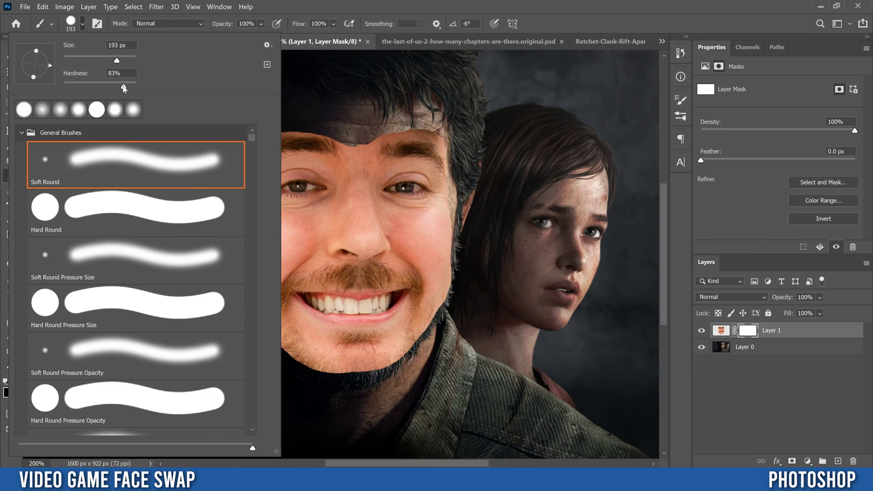
drag(122, 87, 172, 84)
drag(117, 64, 86, 64)
drag(87, 63, 86, 63)
click(277, 8)
drag(285, 37, 270, 36)
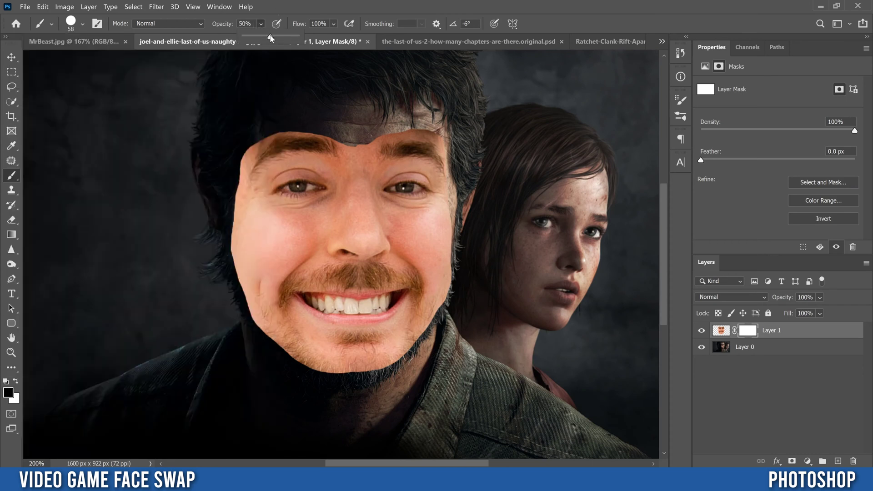
click(314, 4)
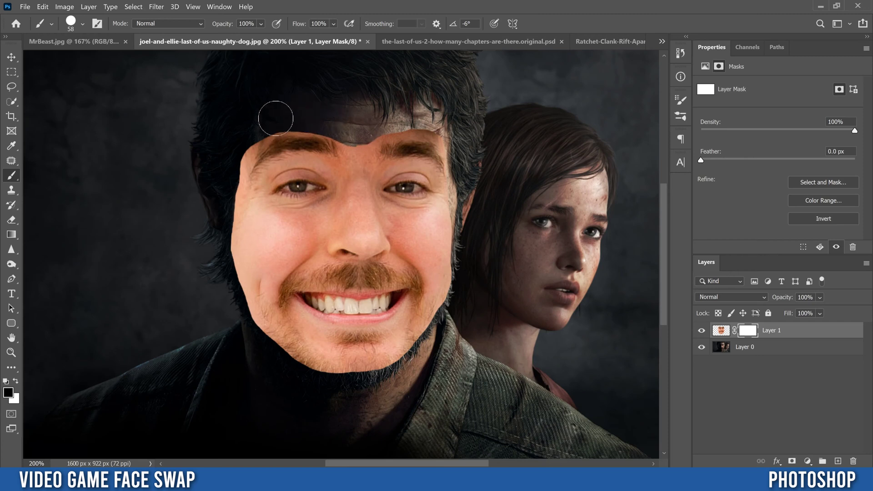
Paint black on the face layer's mask around the forehead, cheeks and jaw to trim the pasted face's outer edge.
drag(337, 146, 366, 136)
mouse_move(241, 150)
mouse_down()
mouse_move(222, 262)
mouse_move(225, 192)
mouse_move(226, 291)
mouse_move(229, 185)
mouse_move(229, 278)
mouse_move(240, 310)
mouse_move(217, 255)
mouse_move(254, 324)
mouse_move(296, 374)
mouse_move(221, 288)
mouse_move(221, 264)
mouse_move(260, 331)
mouse_move(303, 370)
mouse_move(265, 335)
mouse_move(327, 378)
mouse_move(262, 349)
mouse_move(250, 325)
mouse_move(325, 381)
mouse_move(402, 368)
mouse_move(431, 337)
mouse_move(390, 390)
mouse_move(426, 357)
mouse_move(446, 312)
mouse_move(437, 338)
mouse_move(429, 344)
mouse_move(456, 287)
mouse_move(463, 235)
mouse_move(449, 315)
mouse_move(456, 240)
mouse_move(454, 292)
mouse_up()
drag(452, 236, 456, 200)
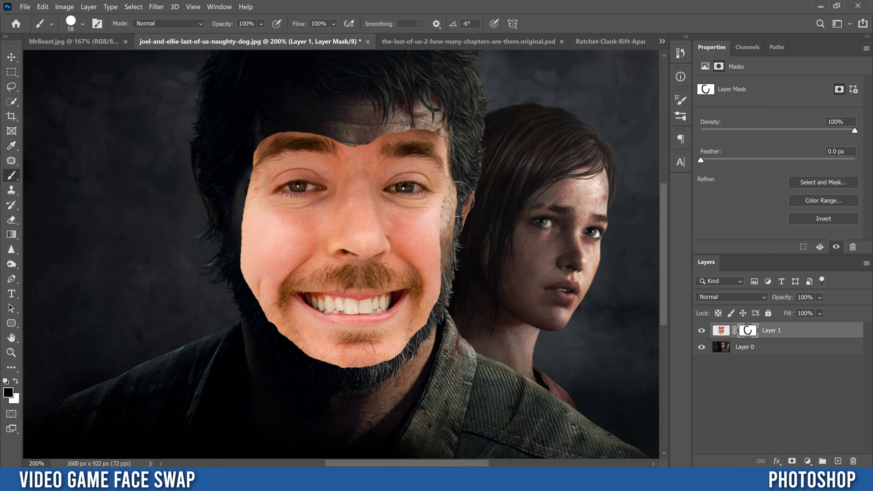
drag(445, 127, 428, 122)
drag(242, 223, 261, 310)
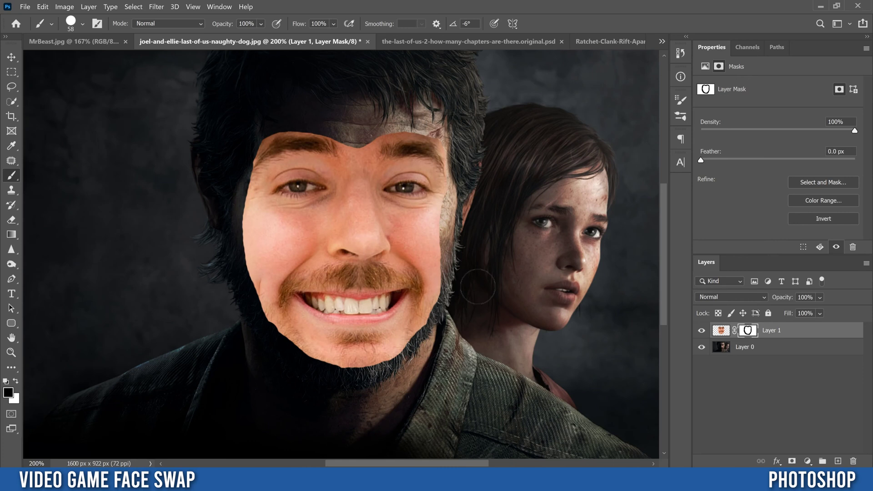
Apply the layer mask permanently to Layer 1 and duplicate Layer 0.
right_click(748, 331)
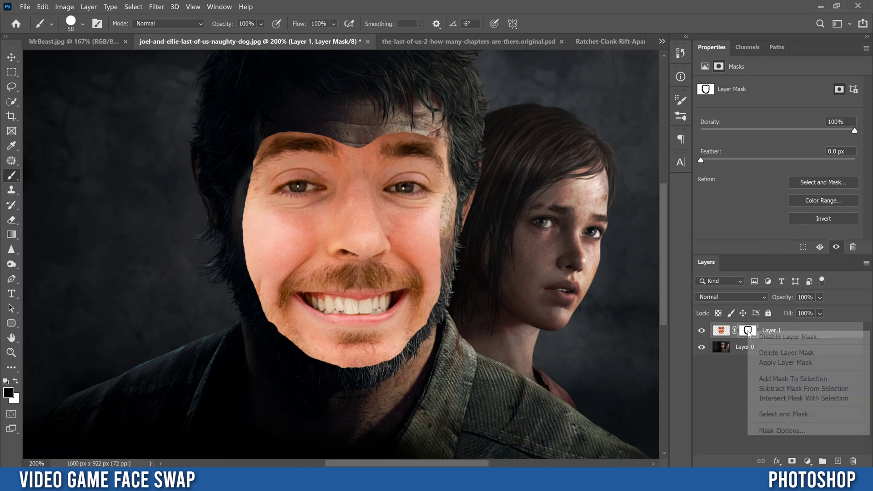
click(778, 363)
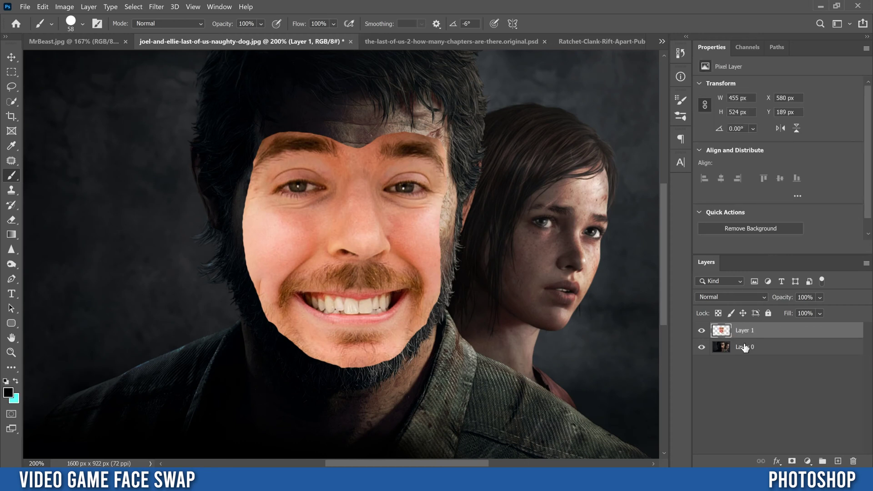
click(741, 349)
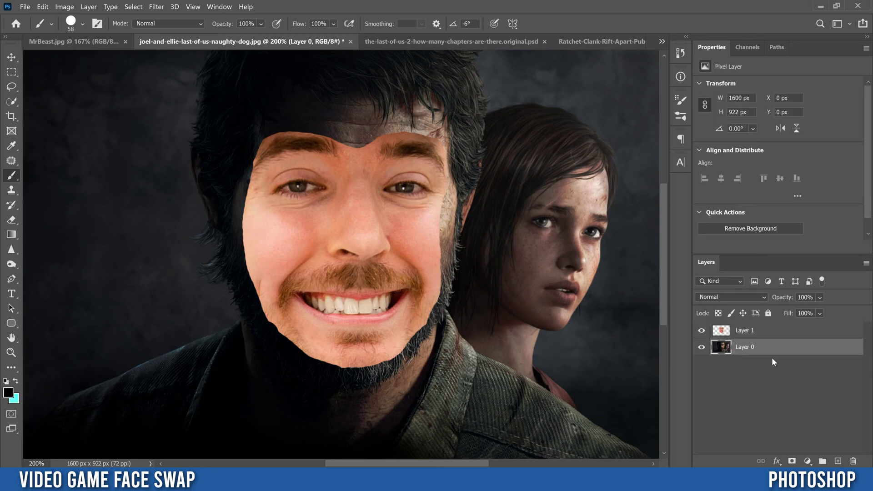
key(ctrl+j)
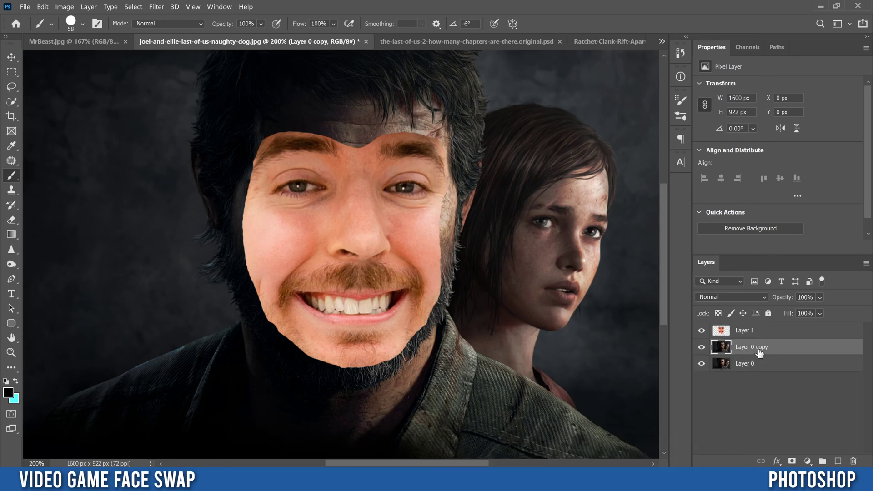
Load the outline of the Layer 1 face as a selection and hide every layer except Layer 0 copy.
ctrl+click(722, 335)
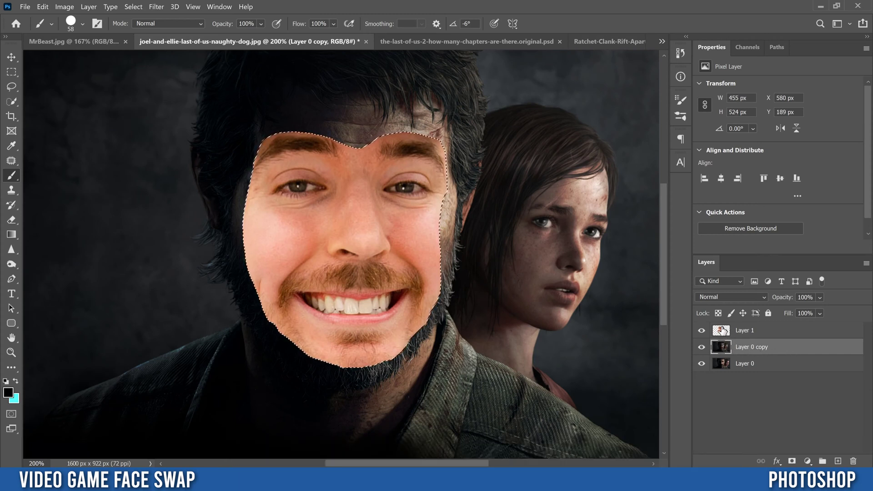
click(297, 122)
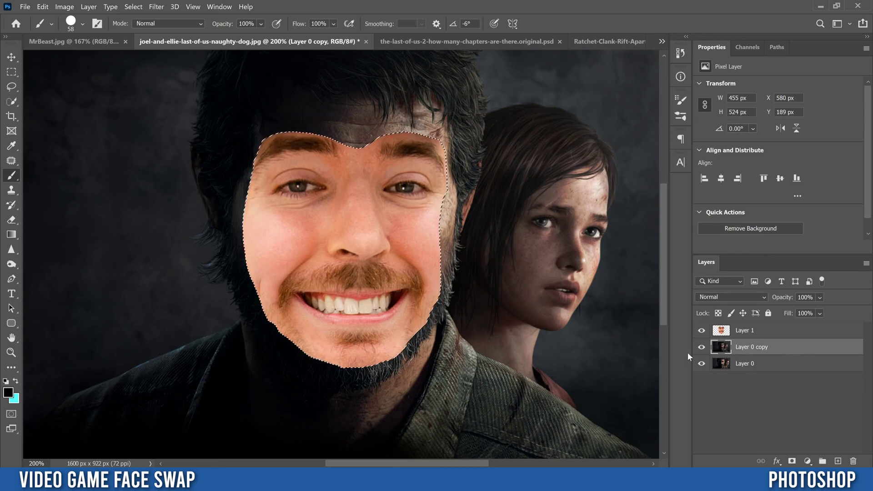
click(702, 330)
click(701, 363)
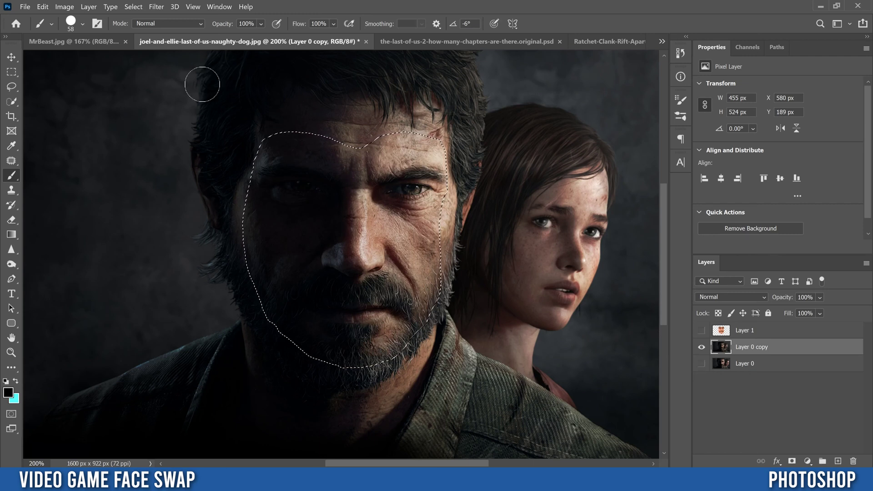
Contract the selection by 3 pixels and delete the selected face area from Layer 0 copy.
click(133, 7)
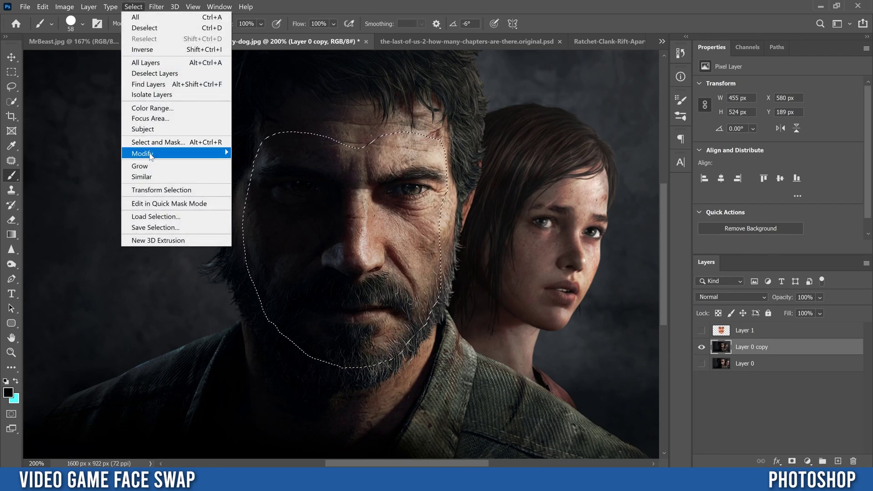
mouse_move(151, 156)
click(253, 189)
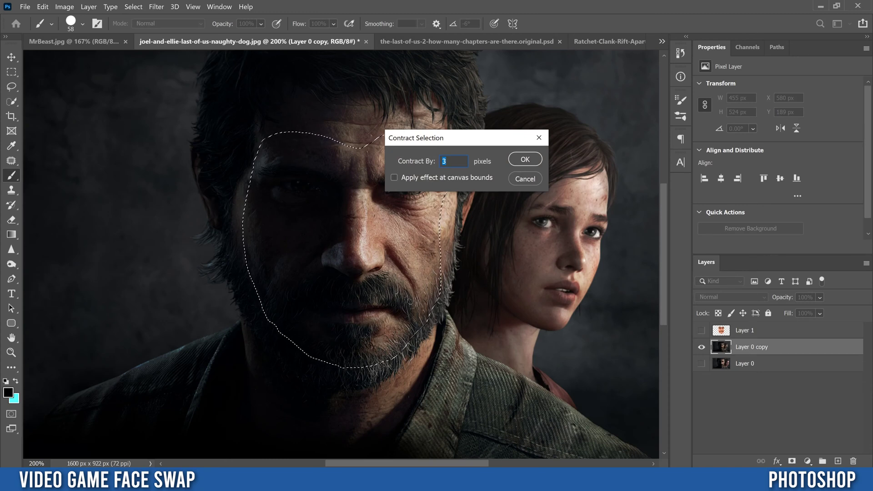
click(525, 160)
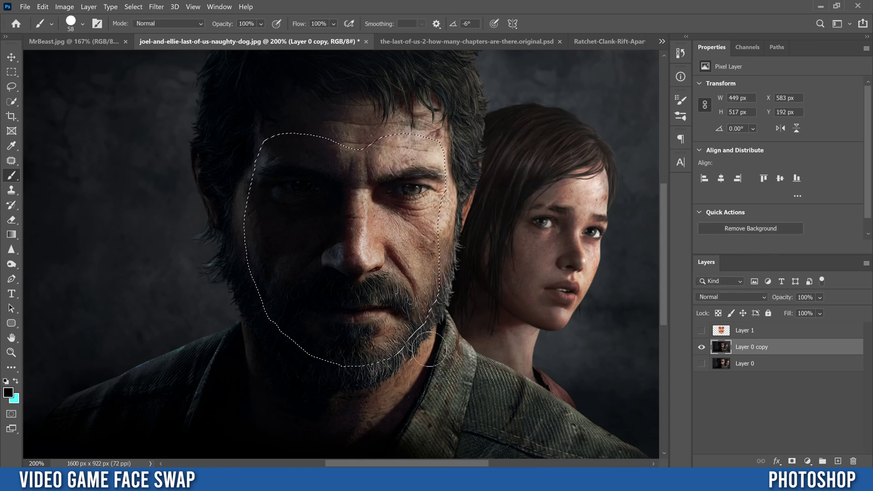
click(702, 331)
key(Delete)
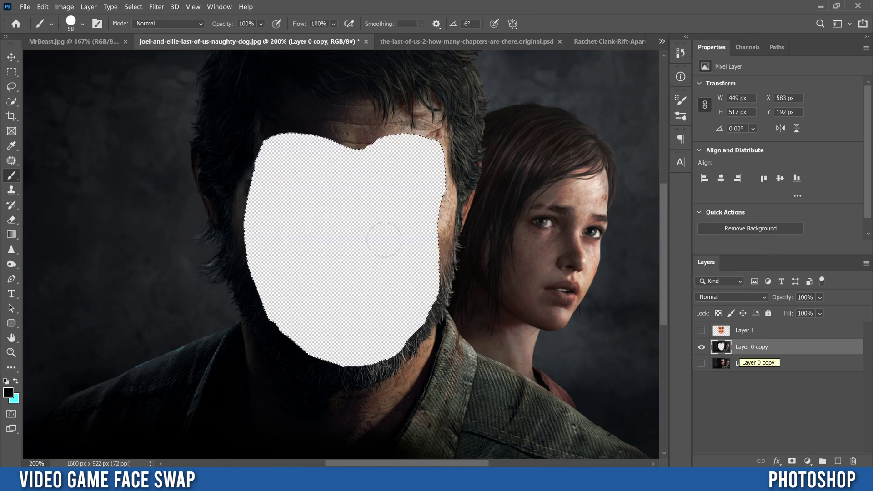
Show Layer 1 and auto-blend it with Layer 0 copy using Panorama, Seamless Tones and Colors and Content Aware Fill, then deselect.
click(702, 330)
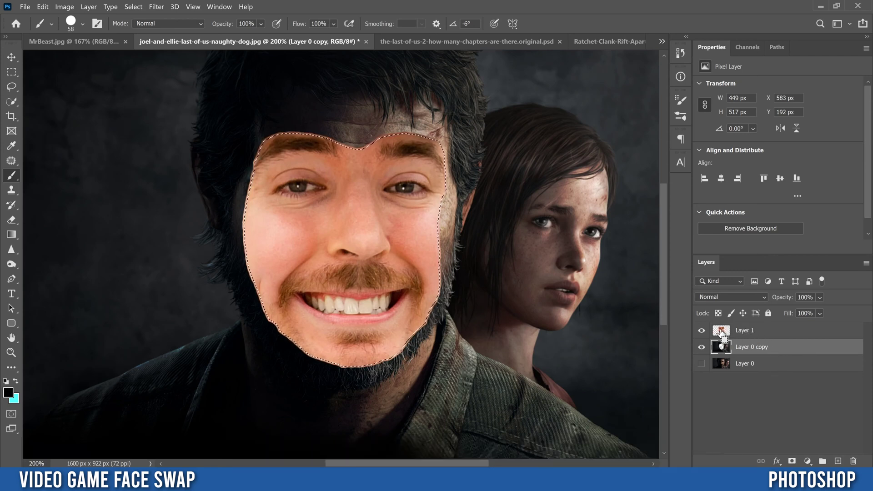
ctrl+click(764, 335)
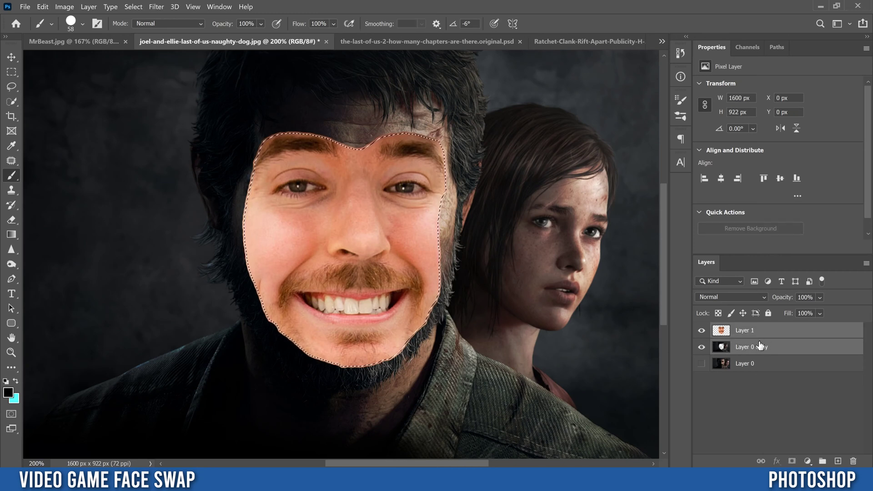
click(43, 7)
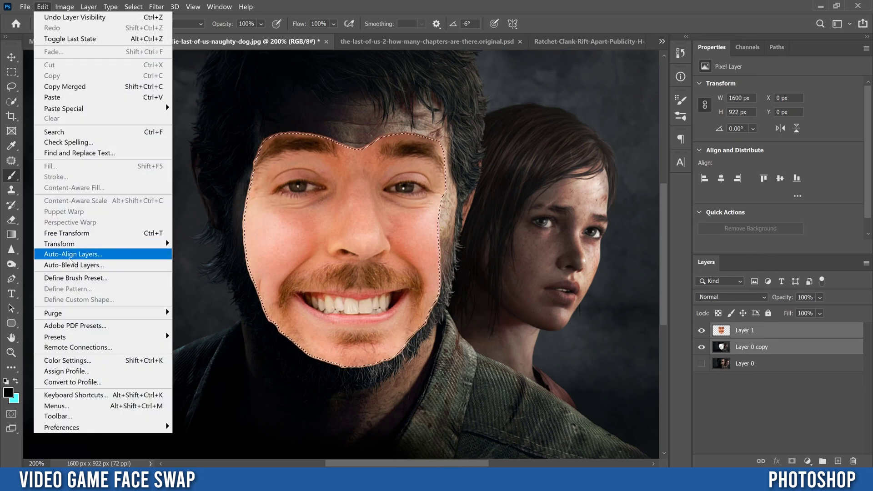
click(91, 267)
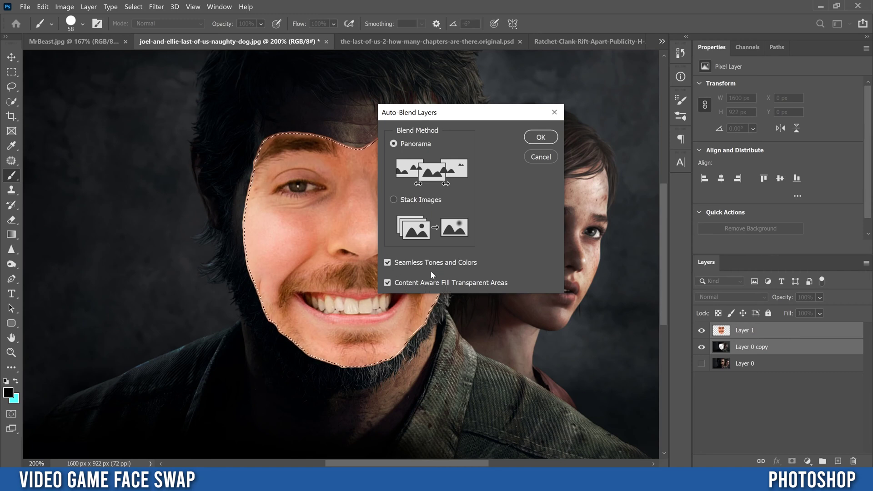
click(537, 138)
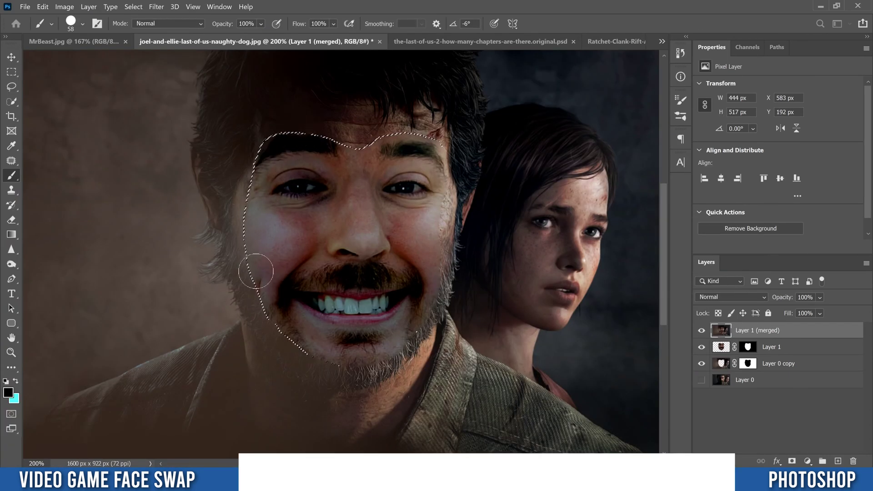
key(ctrl+d)
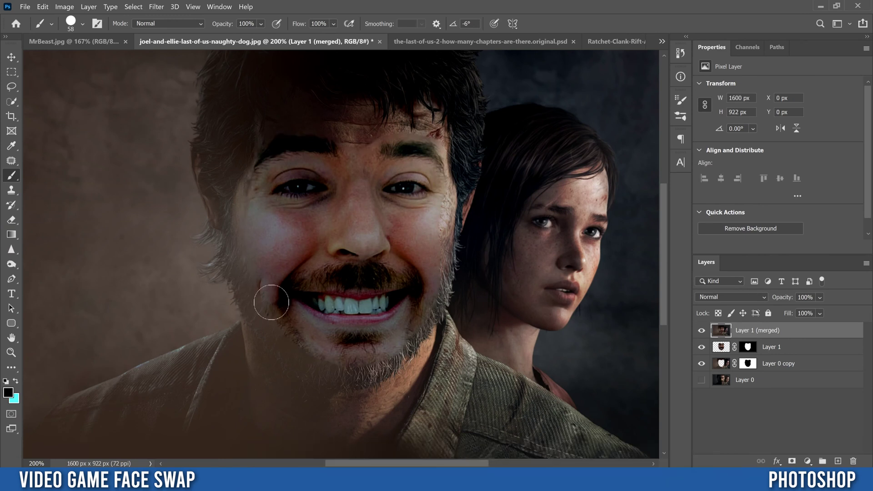
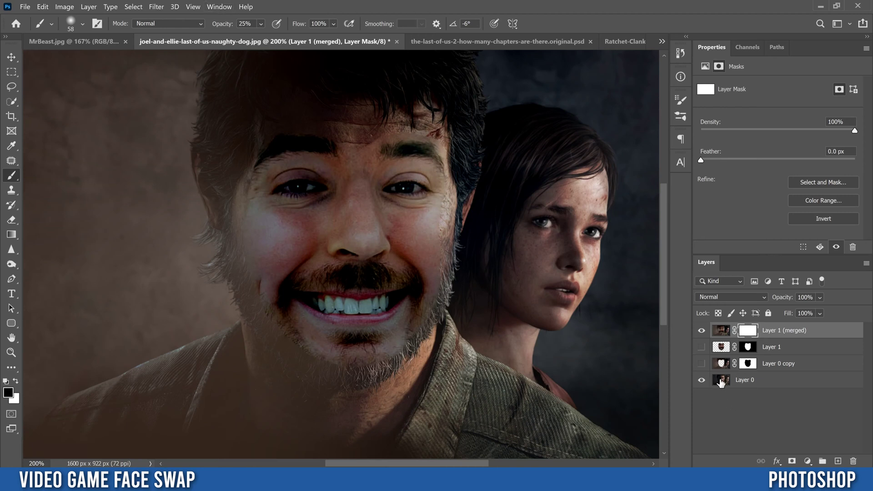
Paint black at about 26% opacity on the merged layer's mask over the forehead, the cheek nearest the girl and the beard edge.
mouse_move(353, 131)
mouse_down()
mouse_move(352, 152)
mouse_move(357, 138)
mouse_move(353, 152)
mouse_move(361, 140)
mouse_move(351, 138)
mouse_move(353, 156)
mouse_move(351, 148)
mouse_move(383, 132)
mouse_move(363, 146)
mouse_move(391, 129)
mouse_move(367, 142)
mouse_move(441, 135)
mouse_up()
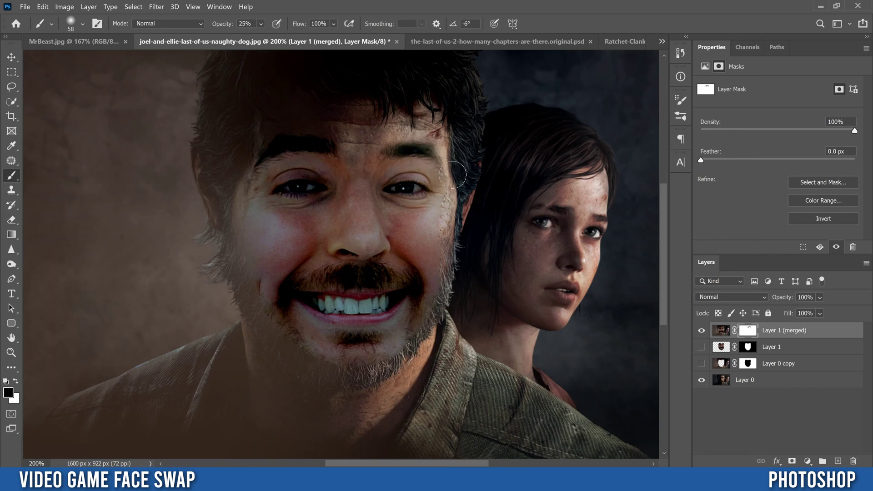
drag(445, 195, 436, 223)
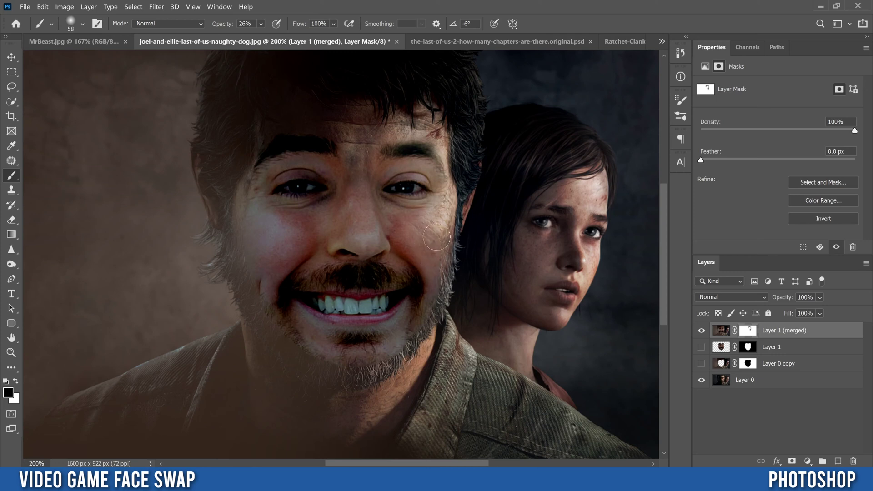
drag(439, 291, 431, 305)
mouse_move(415, 338)
mouse_down()
mouse_move(425, 303)
mouse_move(413, 340)
mouse_move(421, 322)
mouse_move(348, 369)
mouse_move(282, 338)
mouse_move(321, 363)
mouse_up()
mouse_move(241, 182)
mouse_down()
mouse_move(280, 353)
mouse_move(340, 370)
mouse_move(248, 284)
mouse_move(273, 328)
mouse_up()
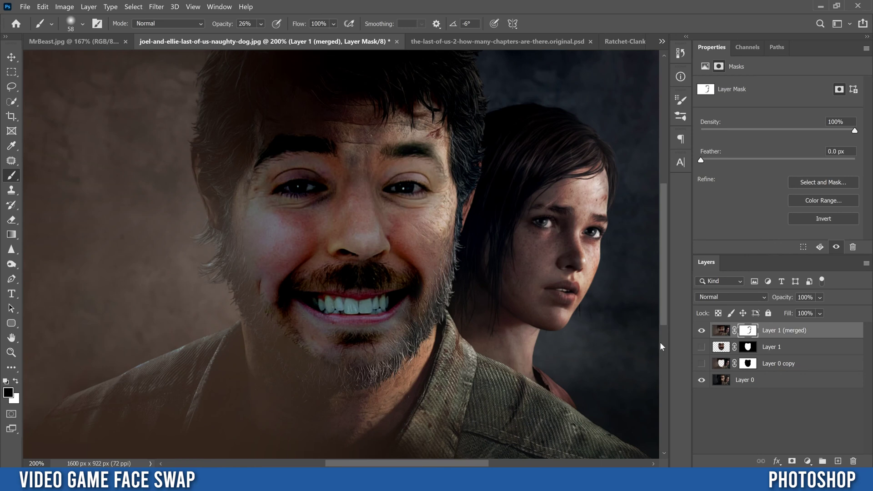
Compare the merged layer with the original and paint its mask black along the shadowed cheek, jaw and temple away from the girl.
click(702, 331)
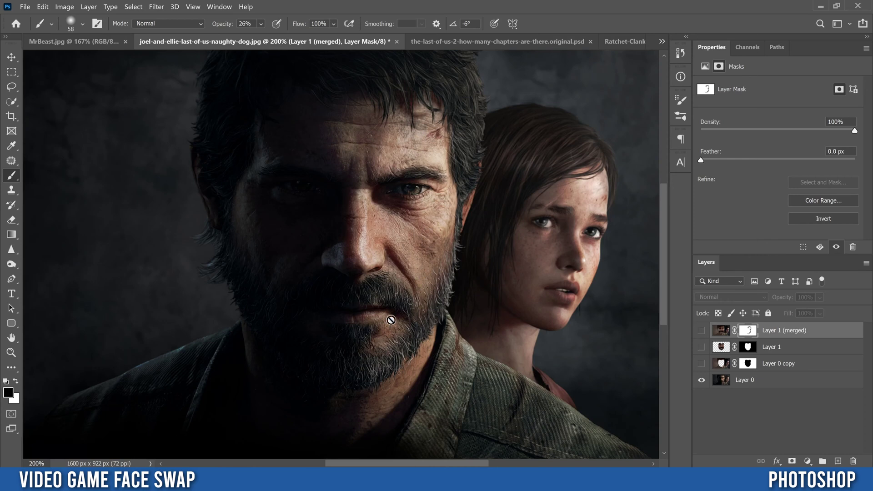
click(701, 331)
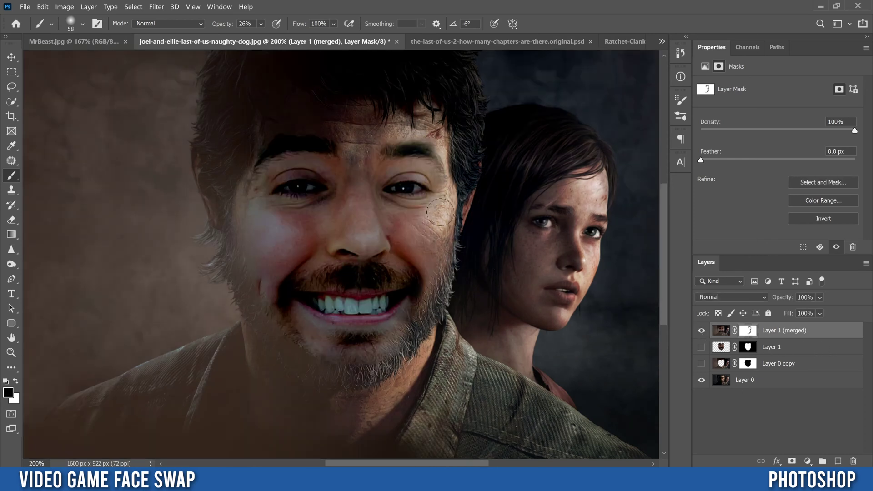
click(701, 331)
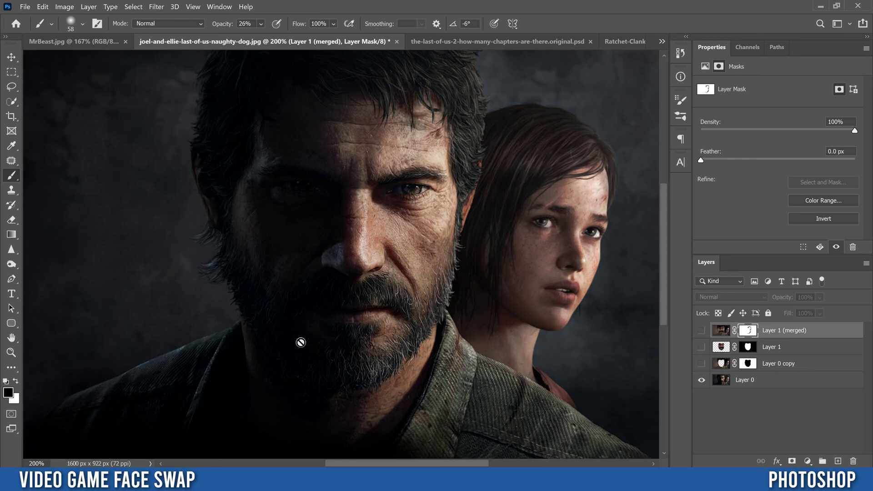
click(701, 331)
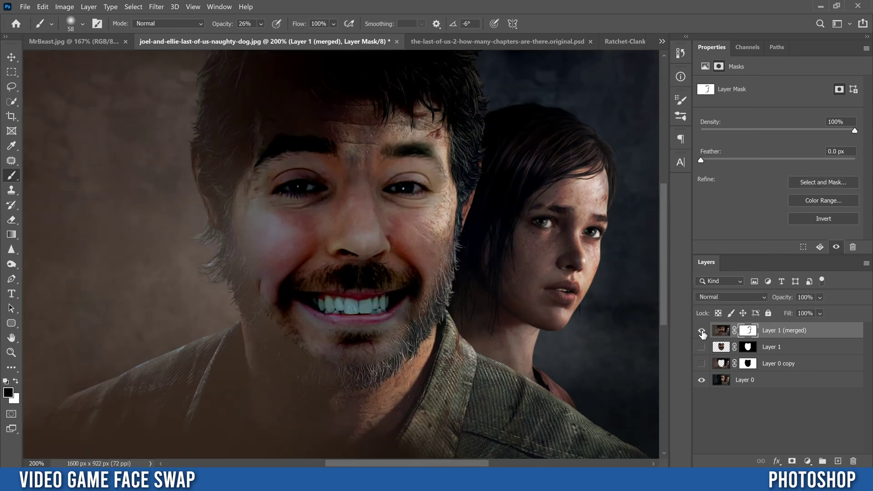
mouse_move(278, 334)
mouse_down()
mouse_move(326, 361)
mouse_move(272, 316)
mouse_move(328, 373)
mouse_move(271, 323)
mouse_move(356, 366)
mouse_move(294, 340)
mouse_move(253, 296)
mouse_move(267, 312)
mouse_move(242, 248)
mouse_move(247, 189)
mouse_move(237, 176)
mouse_move(267, 111)
mouse_up()
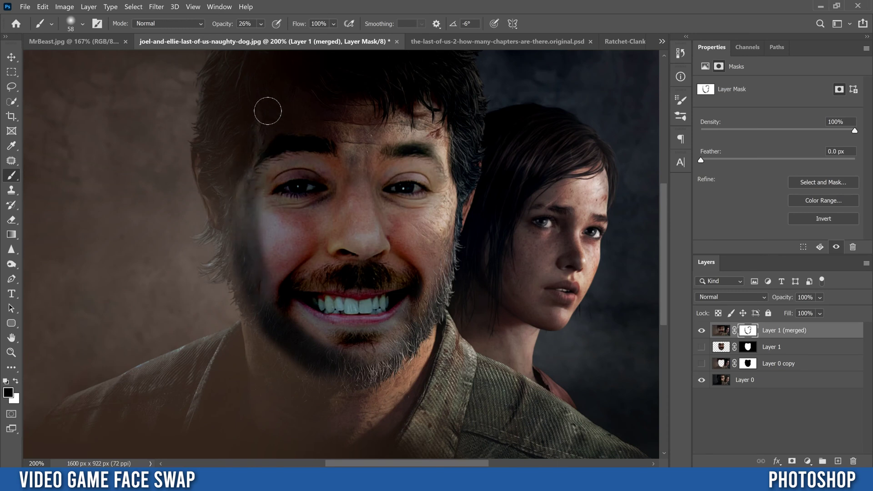
drag(244, 318, 241, 214)
mouse_move(335, 367)
mouse_down()
mouse_move(286, 311)
mouse_move(327, 350)
mouse_move(267, 238)
mouse_move(252, 249)
mouse_up()
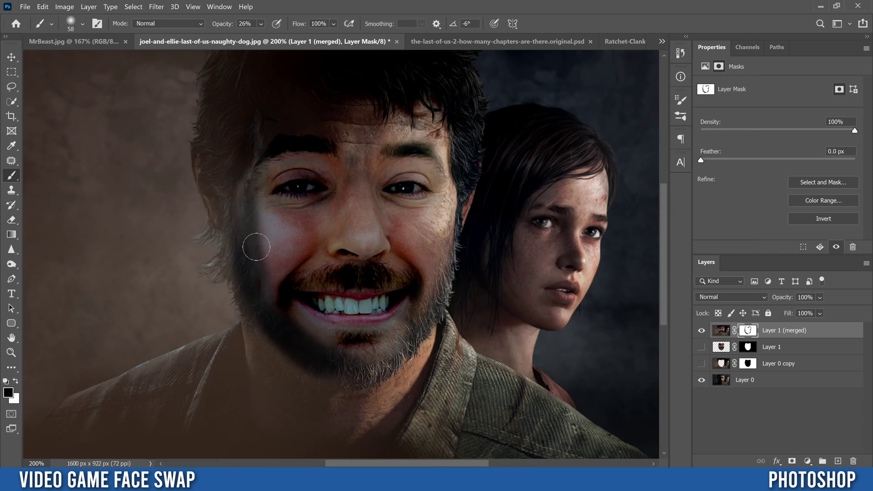
Enlarge the soft mask brush to 127 px, keeping its hardness at 0%.
click(84, 25)
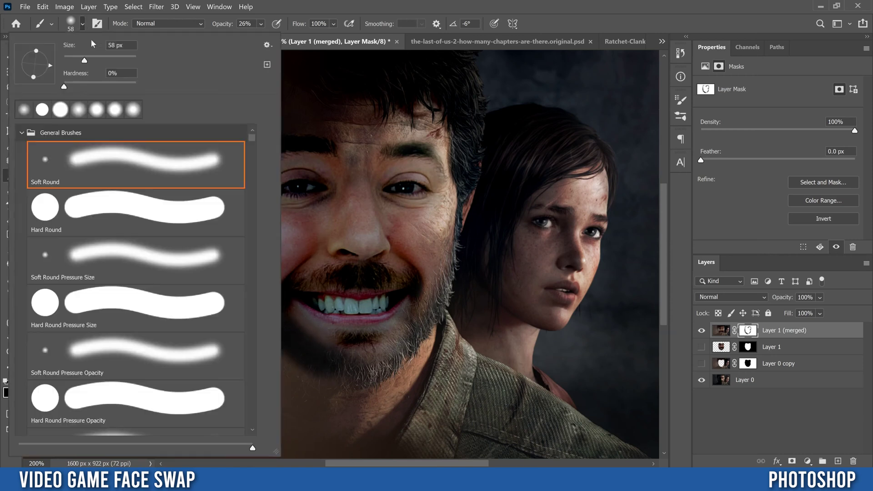
drag(85, 64, 106, 62)
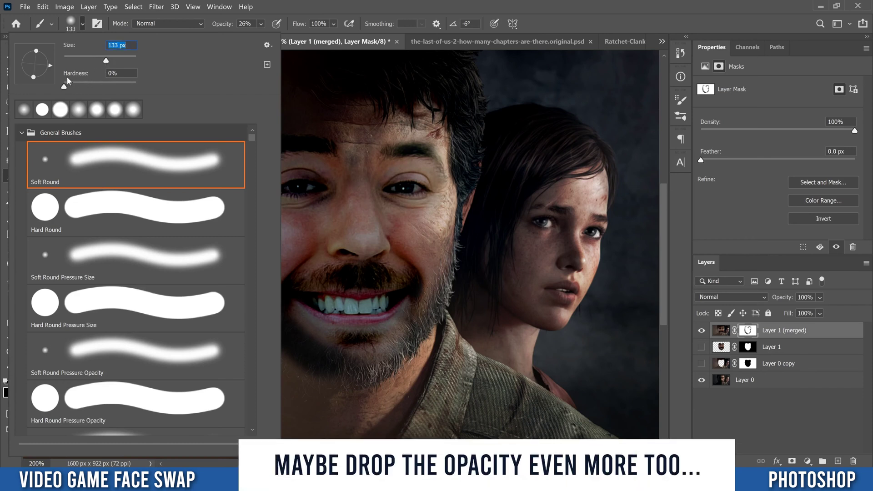
click(255, 30)
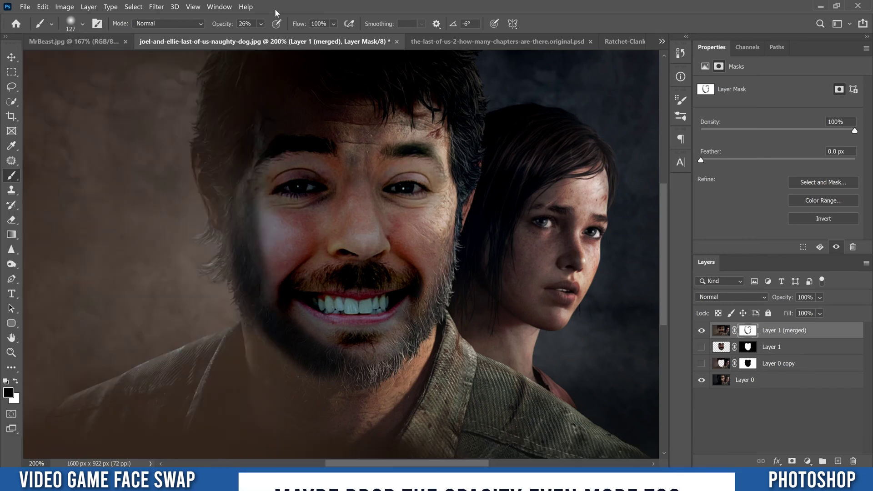
Paint the merged layer's mask black over the shadowed cheek, chin beard and neck, and compare the result with the original.
mouse_move(256, 262)
mouse_down()
mouse_move(267, 250)
mouse_move(253, 214)
mouse_move(248, 236)
mouse_move(238, 233)
mouse_move(244, 249)
mouse_move(271, 230)
mouse_move(300, 241)
mouse_move(273, 234)
mouse_move(257, 214)
mouse_move(277, 226)
mouse_move(263, 273)
mouse_move(292, 228)
mouse_move(287, 239)
mouse_move(342, 339)
mouse_move(363, 351)
mouse_move(322, 351)
mouse_move(399, 348)
mouse_move(317, 353)
mouse_move(341, 370)
mouse_up()
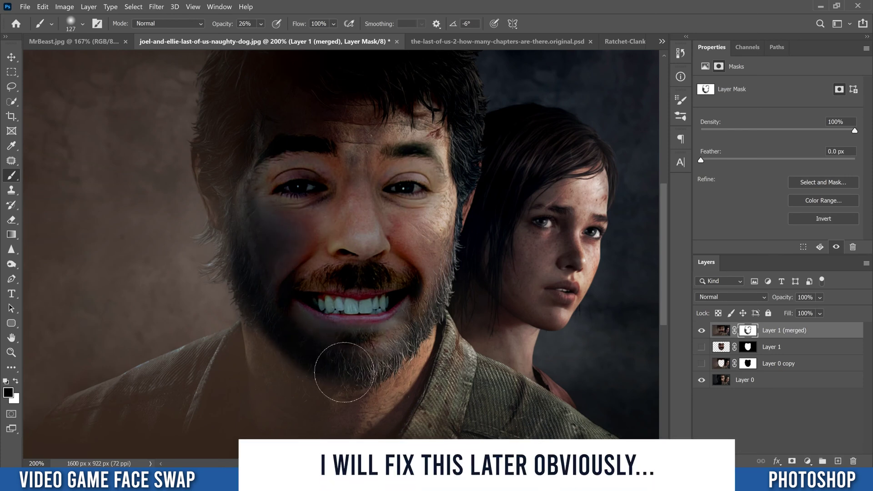
drag(442, 405, 388, 394)
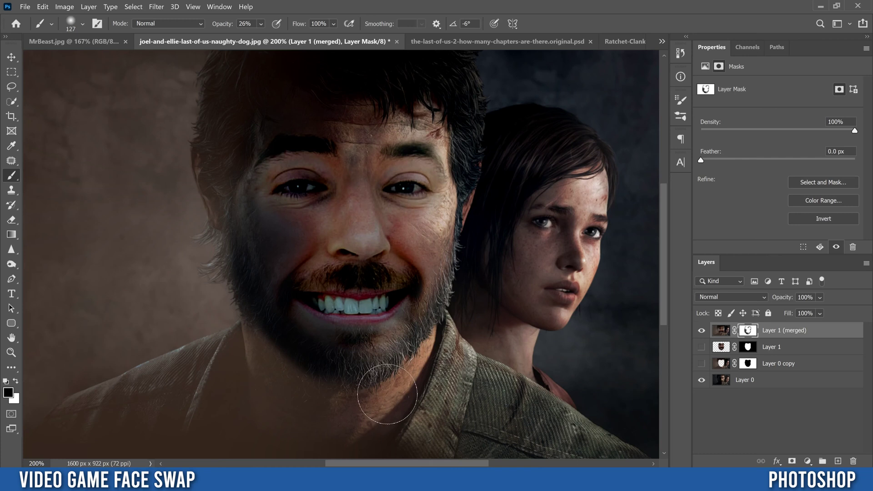
key(ctrl+minus)
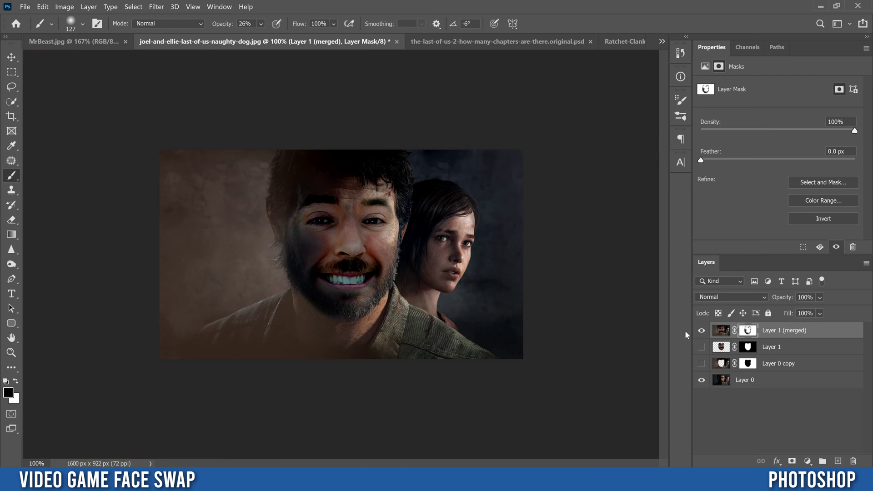
click(701, 330)
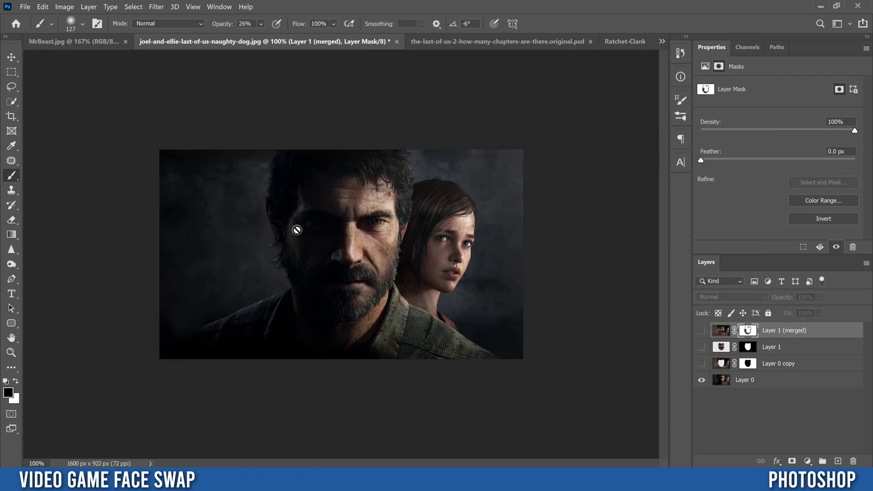
click(701, 331)
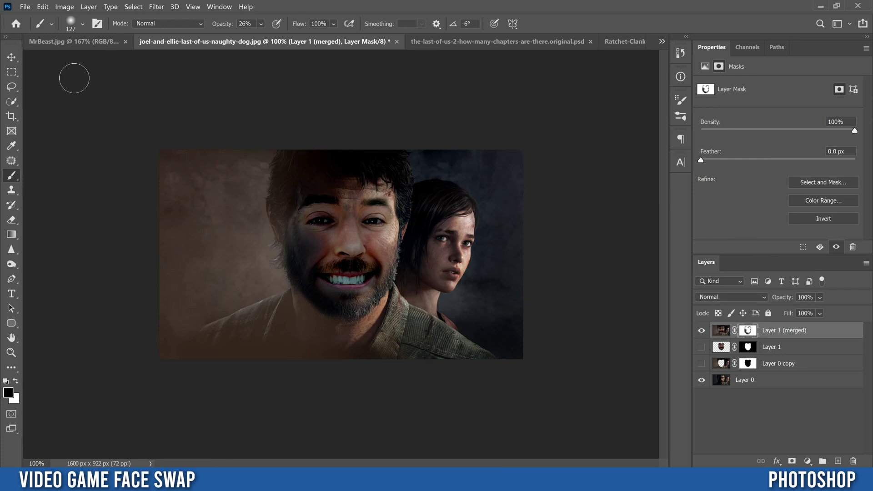
Paint the merged layer's mask black over everything surrounding the face with a 417 px brush at 40% hardness and 100% opacity.
click(81, 24)
drag(104, 61, 126, 63)
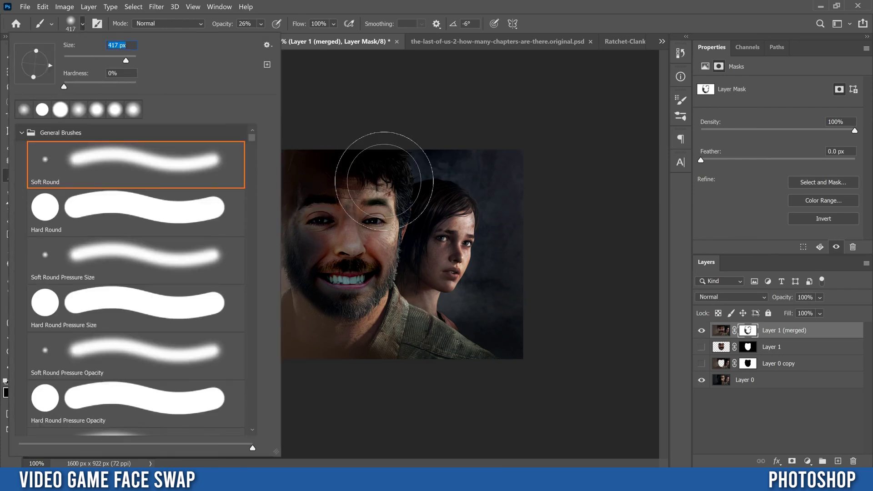
click(261, 24)
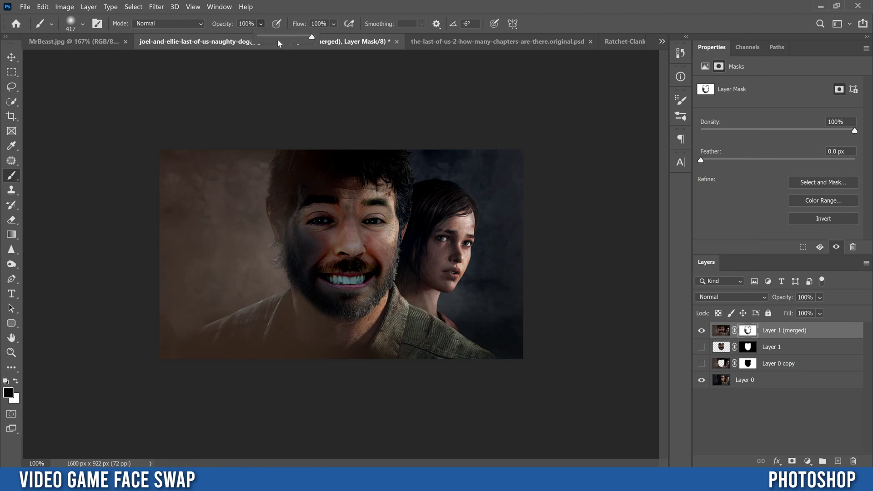
click(81, 25)
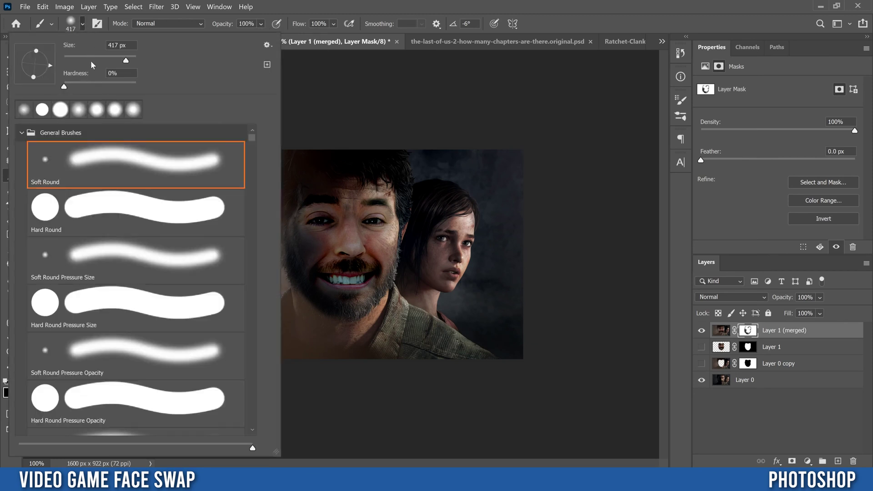
click(93, 87)
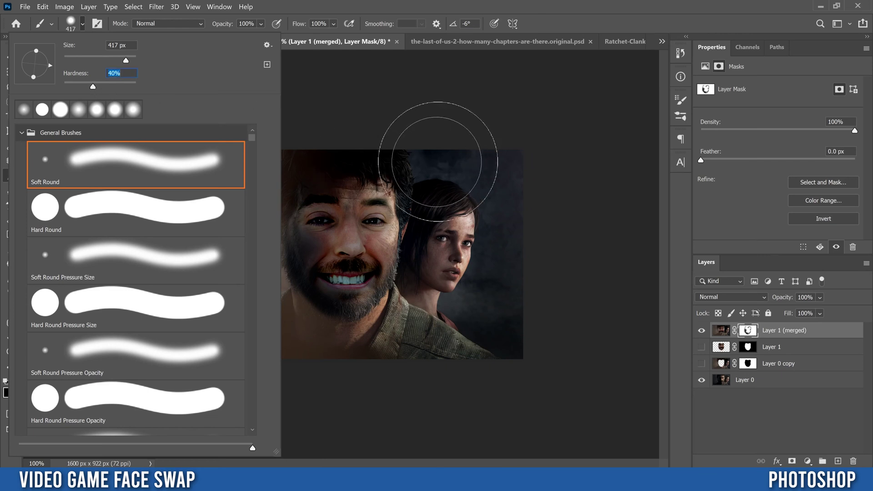
click(382, 96)
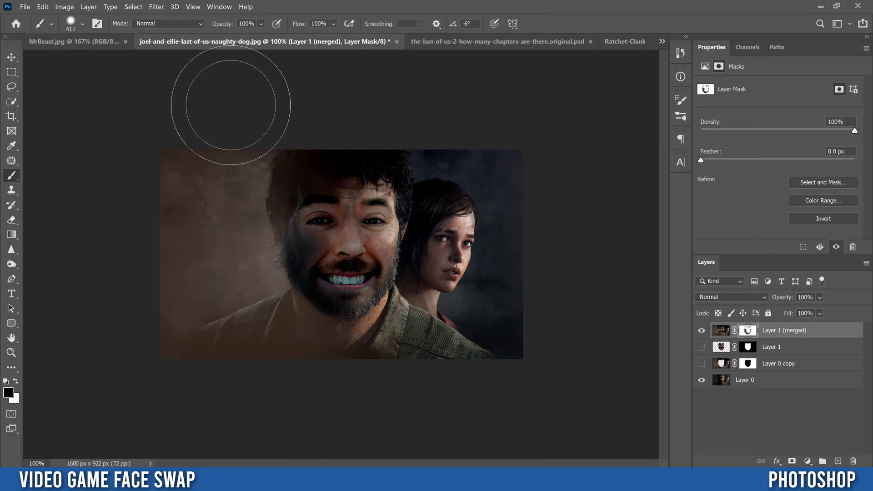
mouse_move(162, 324)
mouse_down()
mouse_move(248, 343)
mouse_move(210, 288)
mouse_move(230, 273)
mouse_move(234, 256)
mouse_move(220, 220)
mouse_move(234, 146)
mouse_move(224, 166)
mouse_move(245, 280)
mouse_move(250, 161)
mouse_move(263, 121)
mouse_move(253, 204)
mouse_move(269, 322)
mouse_move(226, 204)
mouse_move(236, 312)
mouse_move(266, 339)
mouse_move(181, 322)
mouse_move(233, 224)
mouse_move(243, 224)
mouse_move(251, 227)
mouse_move(230, 288)
mouse_move(350, 341)
mouse_move(249, 318)
mouse_move(390, 352)
mouse_move(477, 328)
mouse_move(483, 201)
mouse_move(429, 126)
mouse_move(489, 206)
mouse_move(452, 133)
mouse_move(523, 312)
mouse_move(360, 377)
mouse_move(468, 224)
mouse_move(473, 375)
mouse_move(445, 161)
mouse_move(416, 168)
mouse_move(419, 186)
mouse_move(415, 149)
mouse_move(541, 285)
mouse_up()
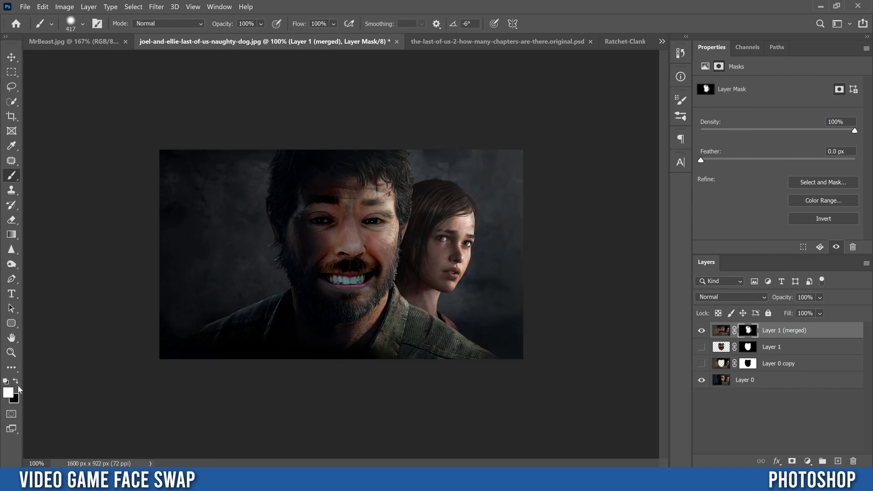
Paint white on the merged layer's mask over the shadowed cheek with a 114 px brush at 18% opacity.
key(bracketleft)
key(bracketleft)
key(bracketleft)
key(bracketleft)
key(bracketleft)
key(bracketleft)
key(x)
key(2)
key(4)
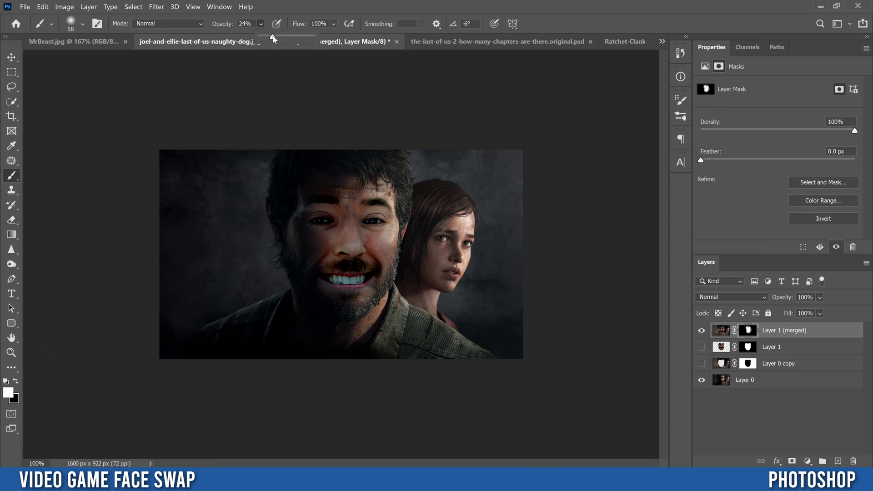
click(82, 23)
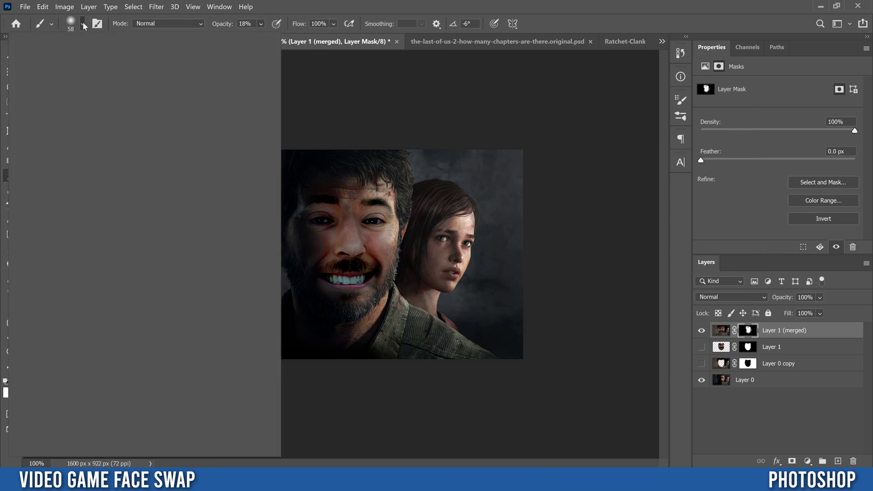
drag(102, 63, 103, 63)
click(341, 234)
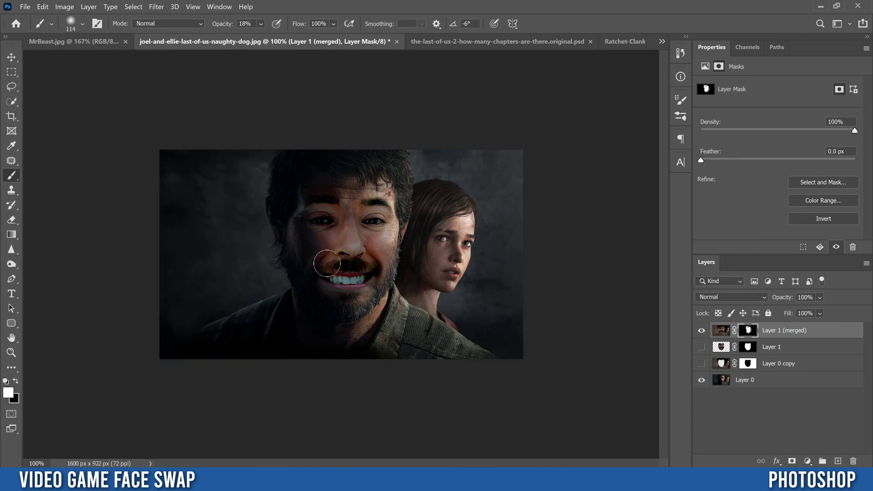
mouse_move(317, 254)
mouse_down()
mouse_move(310, 219)
mouse_move(315, 241)
mouse_move(325, 254)
mouse_move(317, 233)
mouse_move(334, 252)
mouse_move(323, 241)
mouse_move(317, 259)
mouse_move(321, 241)
mouse_move(314, 259)
mouse_move(309, 242)
mouse_up()
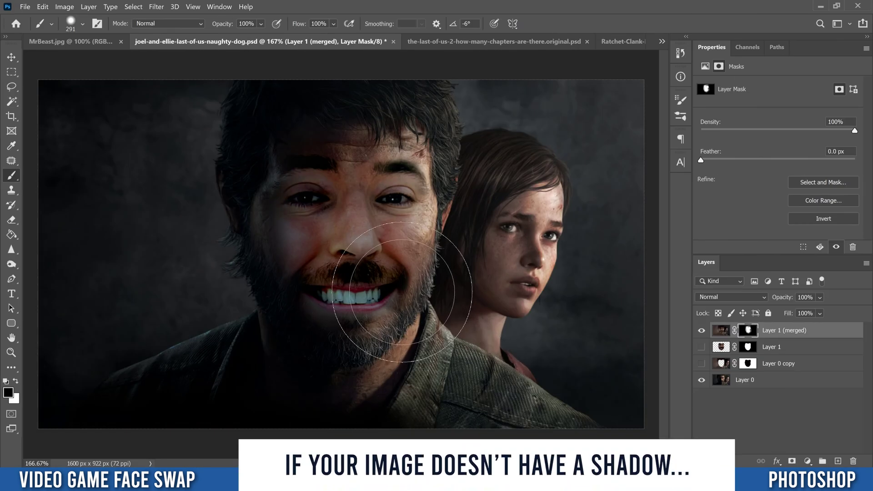
Compare the composite with Layer 0 alone, and add a linear gradient fill at 0° above the merged layer.
alt+click(702, 380)
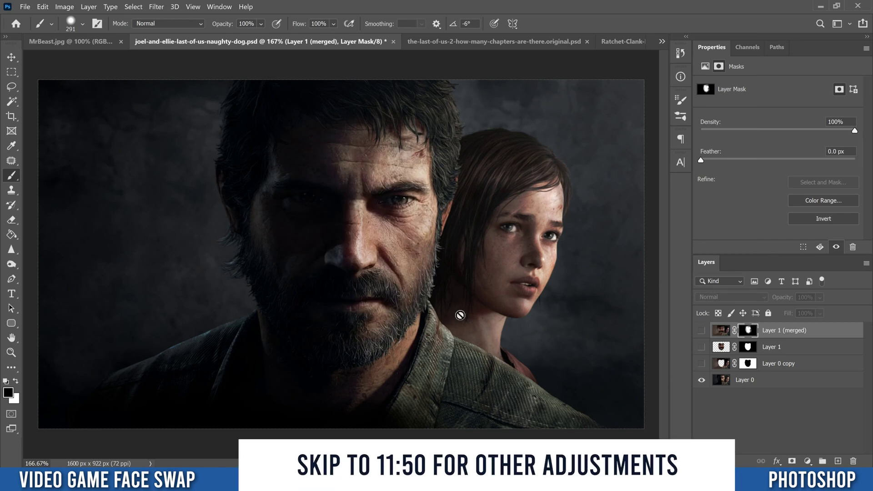
alt+click(701, 380)
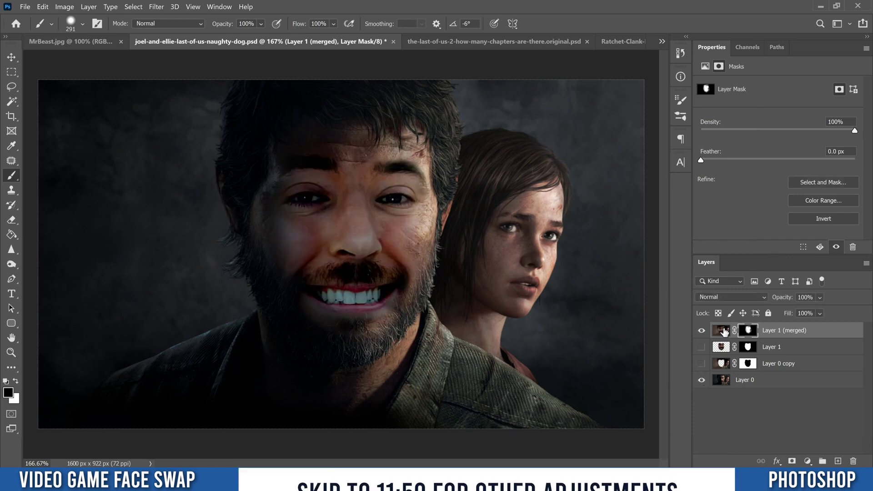
click(720, 330)
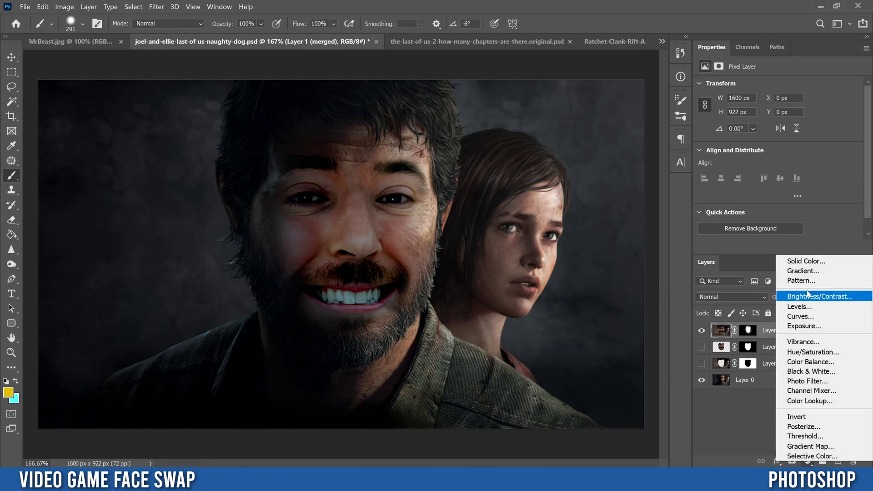
click(803, 271)
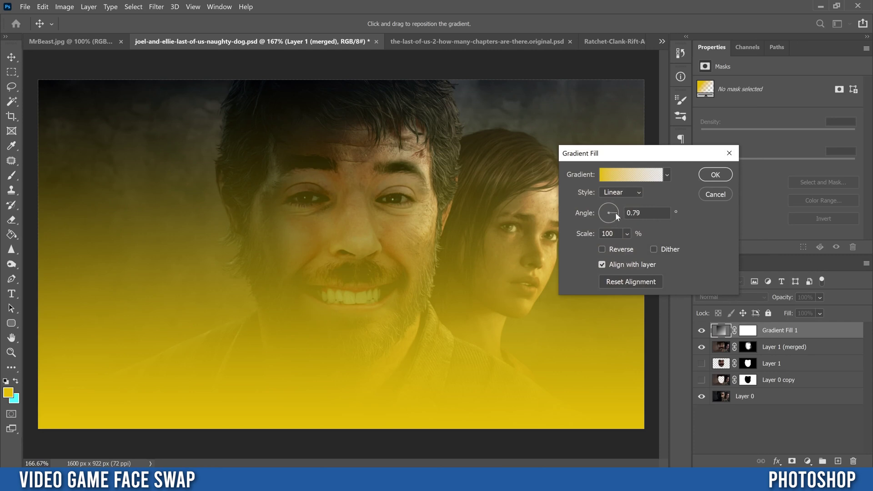
drag(615, 212, 603, 213)
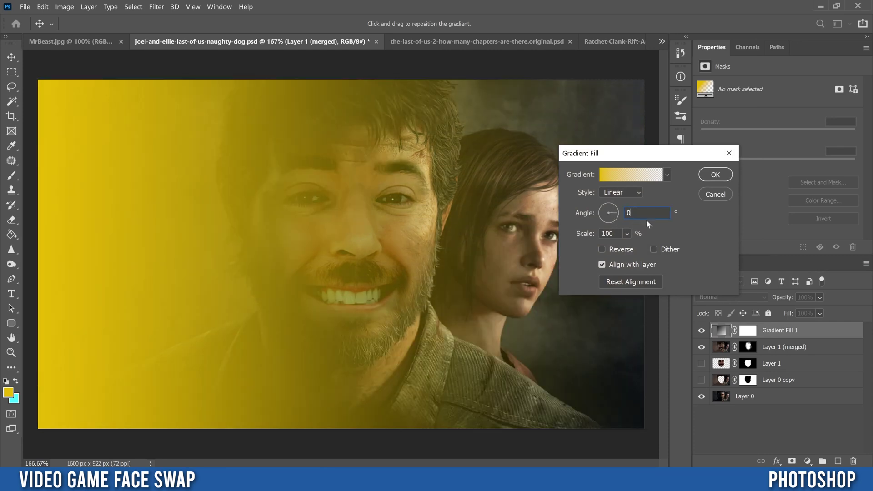
Recolor the gradient's start stop to black (000000) and its end stop to white.
click(618, 175)
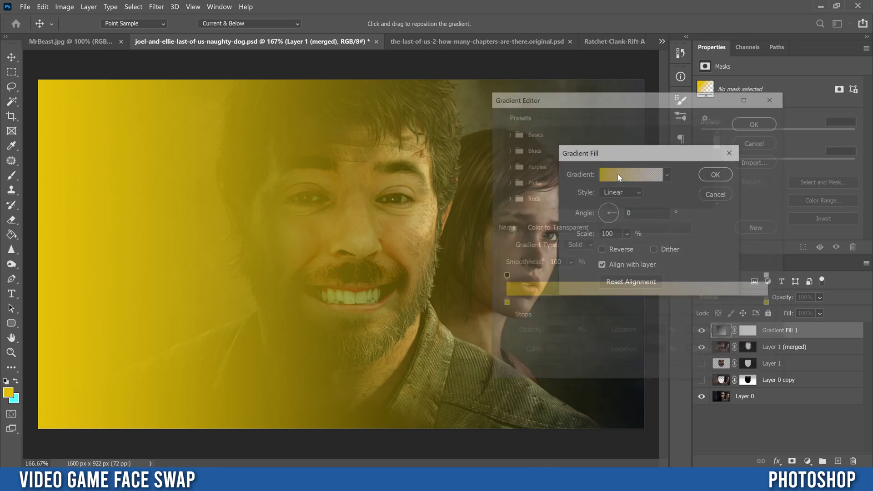
click(503, 304)
click(553, 354)
drag(623, 247, 536, 322)
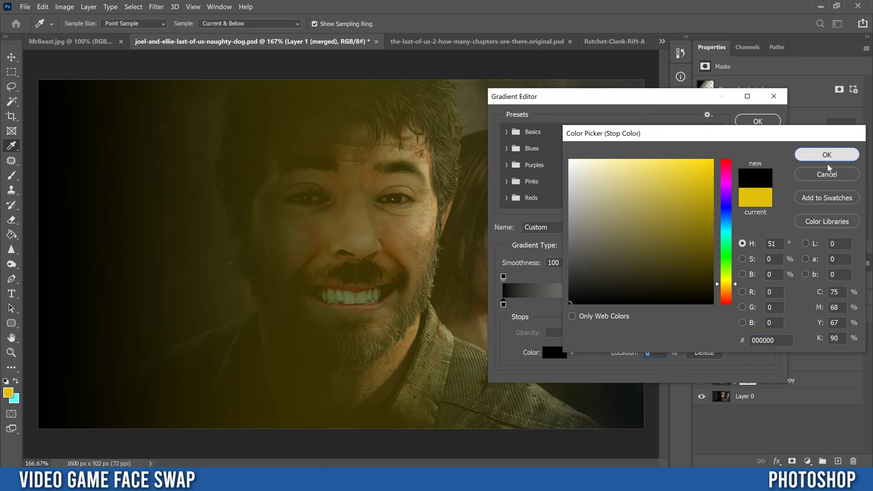
click(826, 155)
click(770, 304)
click(555, 353)
drag(616, 228, 566, 157)
click(827, 155)
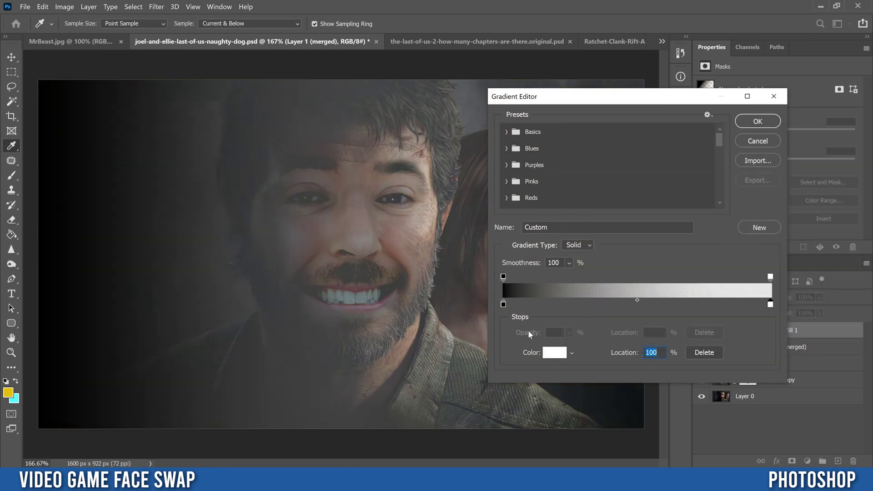
Move the black color stop to 35% and the white one to 68%, and shift the gradient's dark side over the man's face.
drag(503, 304, 594, 305)
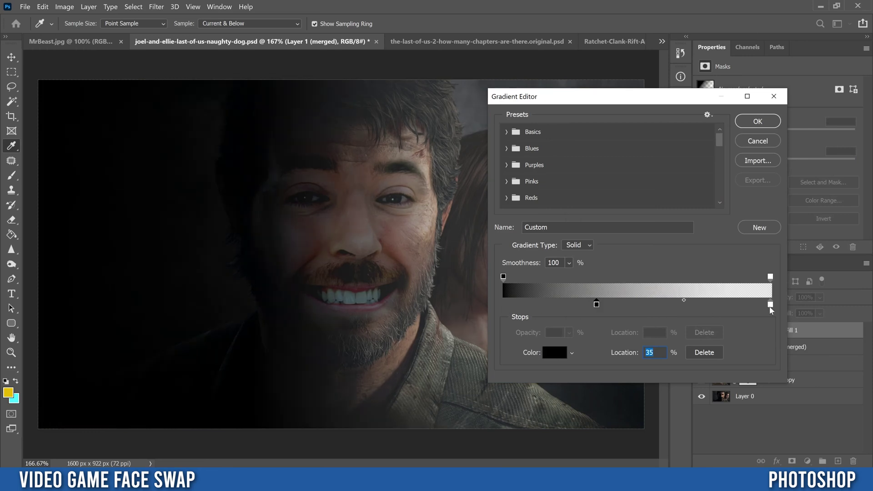
drag(770, 304, 686, 304)
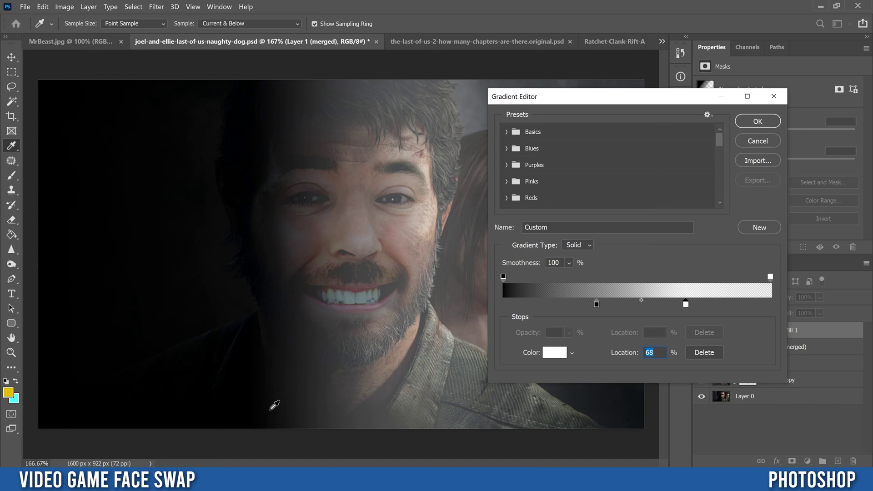
click(756, 122)
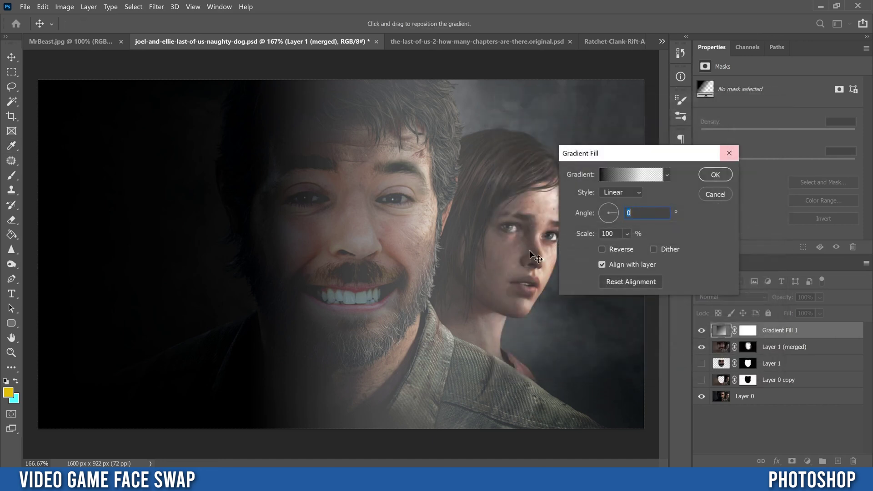
drag(146, 239, 209, 232)
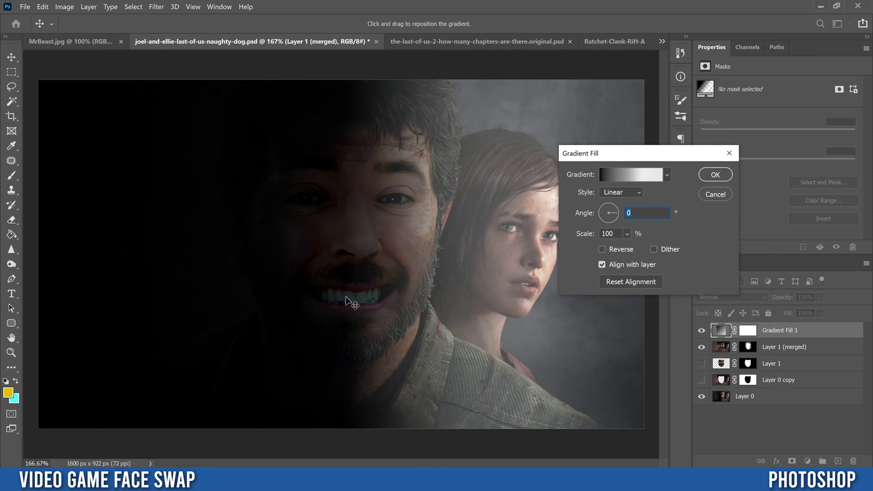
click(712, 175)
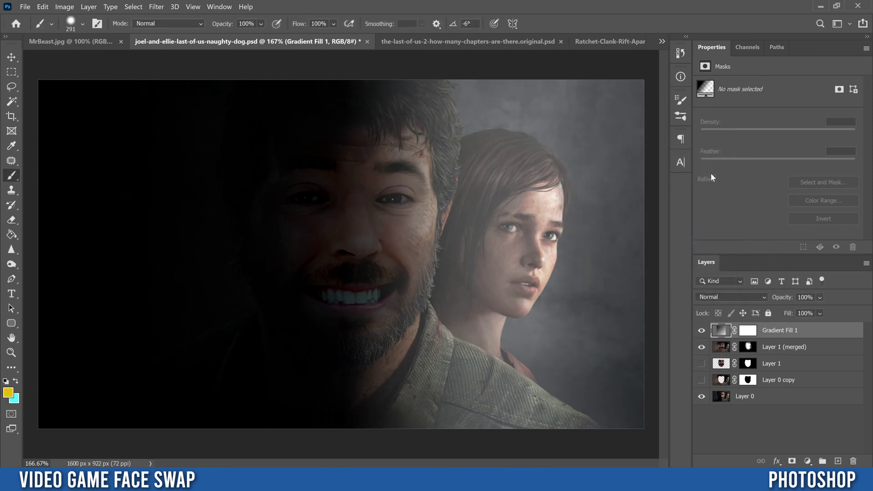
Blend the gradient fill layer as Soft Light at 78% opacity and compare the composite with the original Layer 0.
click(718, 297)
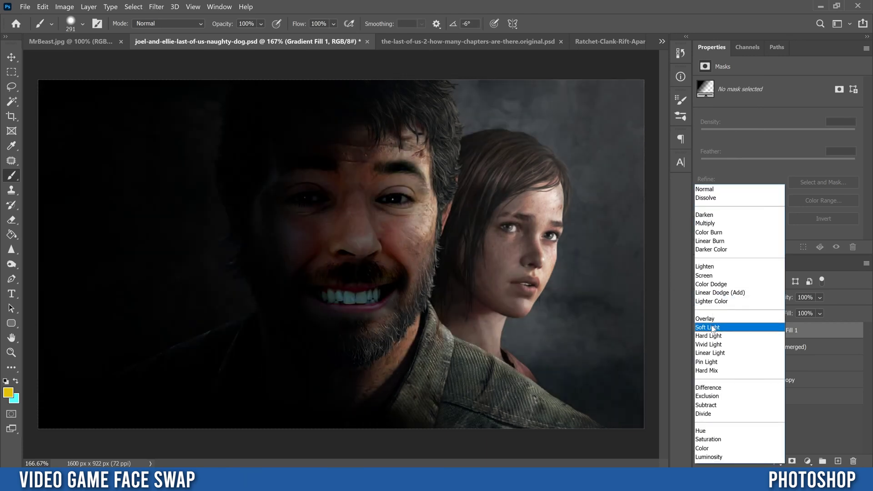
click(712, 329)
click(820, 297)
drag(857, 312, 844, 312)
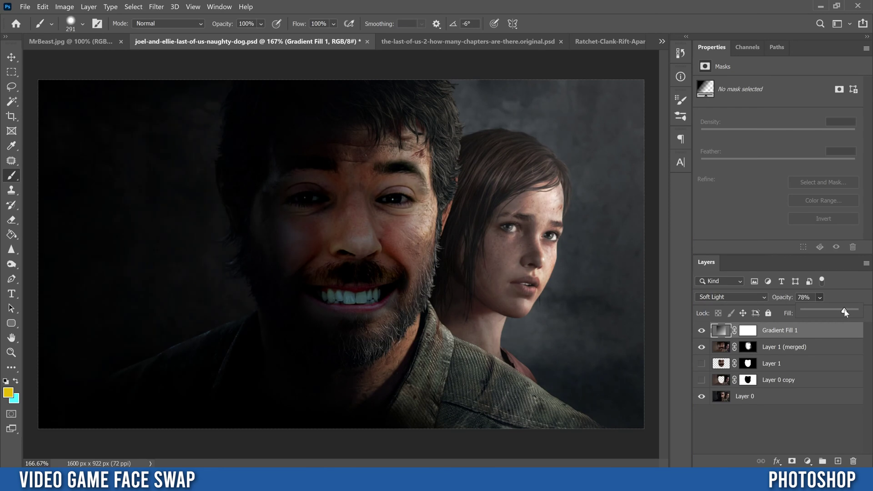
alt+click(702, 396)
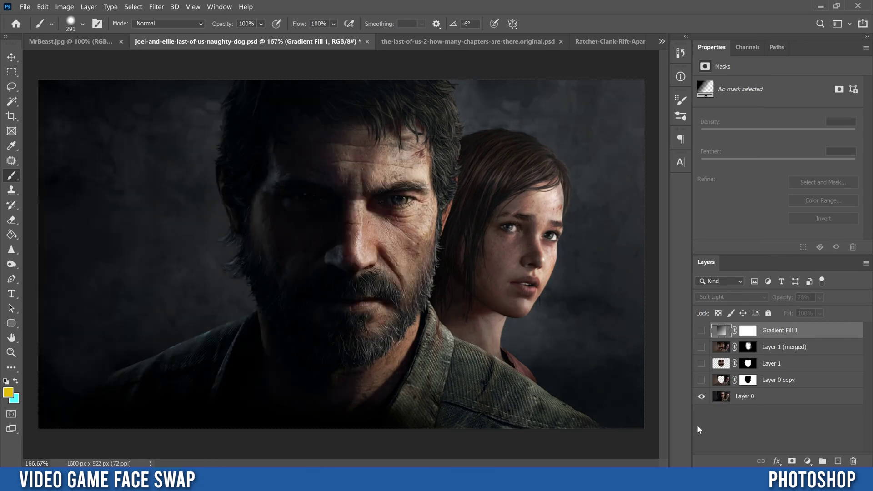
alt+click(701, 396)
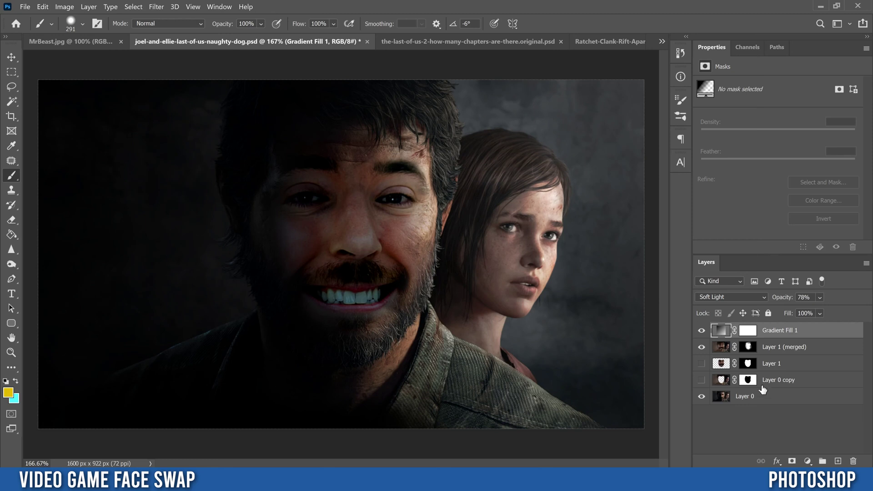
Mask the gradient fill off the background around the man, painting black on its mask with a 322 px brush at 40% hardness.
click(748, 331)
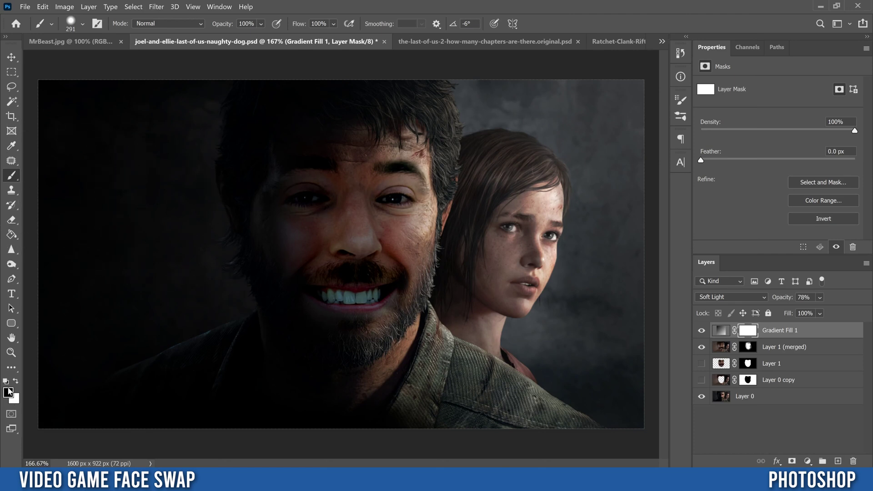
click(83, 24)
mouse_move(121, 61)
mouse_down()
mouse_move(114, 61)
mouse_move(123, 63)
mouse_up()
click(123, 64)
drag(89, 88, 94, 87)
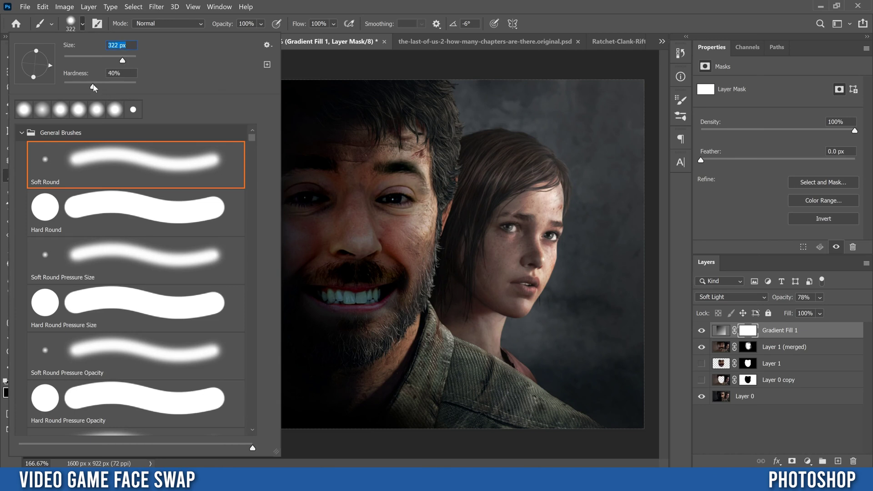
click(250, 29)
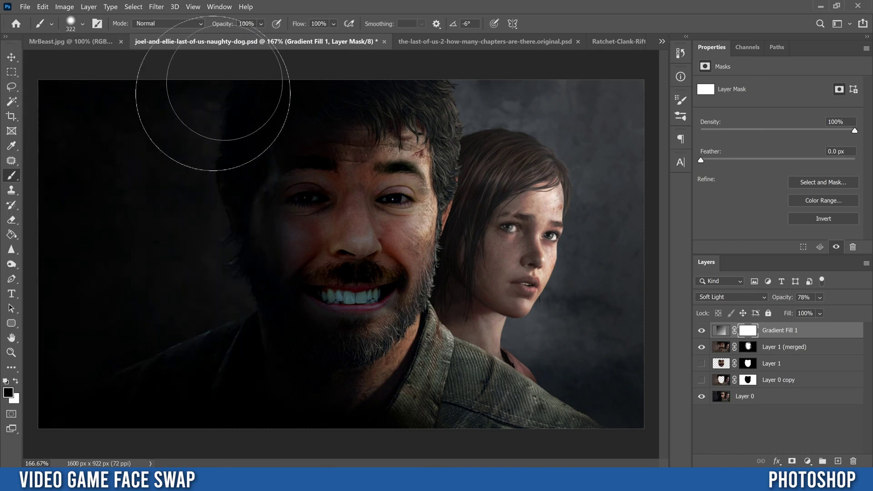
mouse_move(137, 144)
mouse_down()
mouse_move(68, 99)
mouse_move(98, 169)
mouse_move(179, 97)
mouse_move(172, 122)
mouse_move(187, 104)
mouse_move(120, 247)
mouse_move(83, 248)
mouse_move(80, 168)
mouse_move(84, 301)
mouse_move(135, 425)
mouse_move(174, 343)
mouse_move(149, 174)
mouse_move(192, 337)
mouse_move(175, 217)
mouse_move(148, 156)
mouse_move(206, 441)
mouse_move(79, 368)
mouse_move(116, 124)
mouse_move(190, 340)
mouse_move(245, 408)
mouse_move(260, 406)
mouse_move(192, 348)
mouse_move(212, 326)
mouse_move(244, 368)
mouse_move(262, 379)
mouse_move(233, 346)
mouse_move(304, 396)
mouse_move(264, 398)
mouse_move(345, 430)
mouse_move(419, 402)
mouse_move(465, 351)
mouse_move(496, 292)
mouse_move(507, 237)
mouse_move(502, 92)
mouse_move(519, 105)
mouse_move(610, 109)
mouse_move(603, 406)
mouse_move(588, 106)
mouse_move(561, 117)
mouse_move(536, 377)
mouse_move(540, 310)
mouse_move(518, 117)
mouse_move(495, 73)
mouse_move(513, 269)
mouse_move(457, 411)
mouse_move(531, 65)
mouse_move(572, 258)
mouse_move(610, 303)
mouse_move(520, 406)
mouse_move(442, 442)
mouse_move(382, 440)
mouse_move(456, 366)
mouse_move(521, 139)
mouse_move(509, 104)
mouse_move(222, 65)
mouse_move(269, 54)
mouse_up()
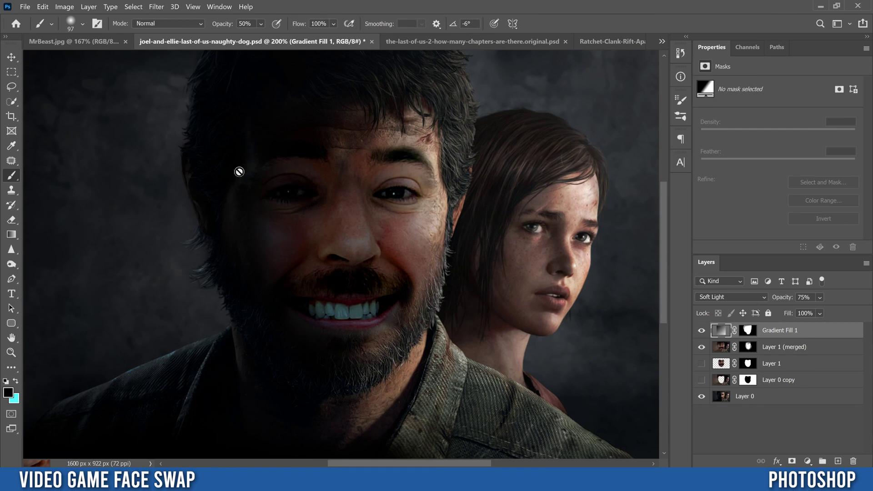
Compare the composite with Layer 0 alone, and paint black over the man's shadowed eye on the gradient's mask with a soft 36 px brush.
alt+click(701, 396)
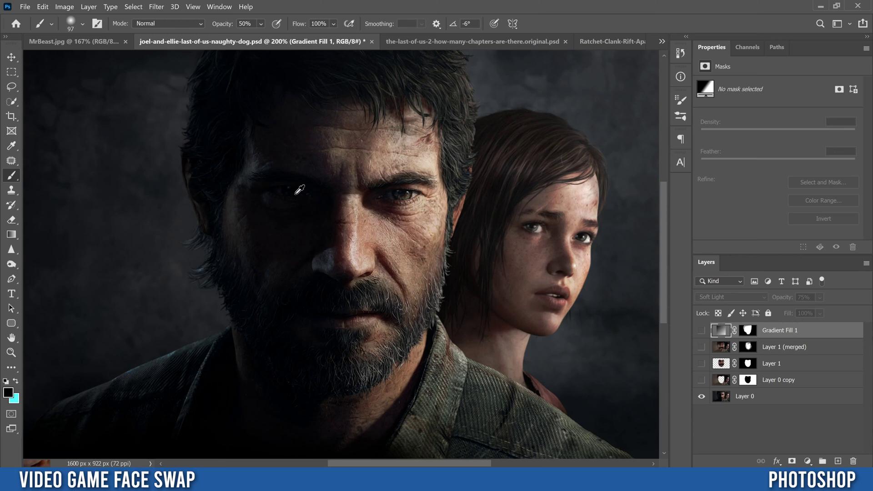
alt+click(701, 397)
click(747, 333)
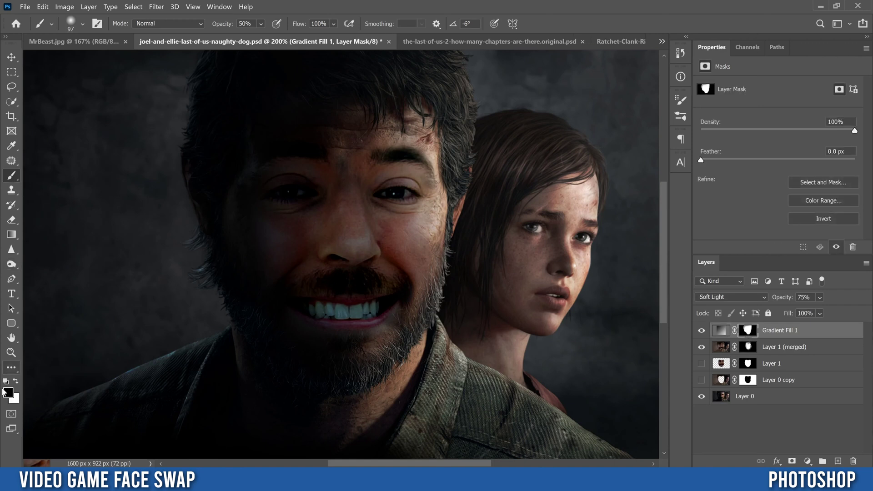
click(82, 24)
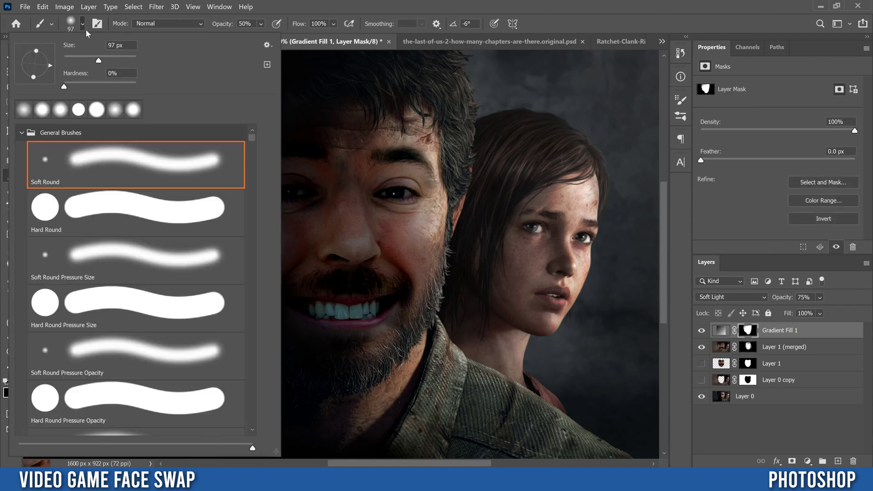
drag(98, 62, 77, 63)
click(290, 6)
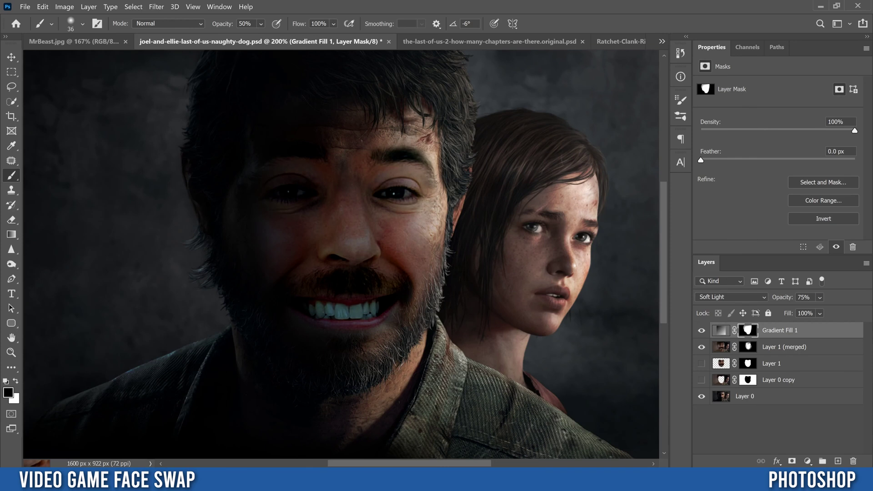
mouse_move(291, 190)
mouse_down()
mouse_move(357, 238)
mouse_move(280, 191)
mouse_move(293, 193)
mouse_move(267, 191)
mouse_up()
Enlarge the brush and paint black along the shadowed side of the man's face and forehead on the gradient's mask.
click(83, 23)
drag(87, 61, 103, 62)
click(295, 6)
mouse_move(236, 174)
mouse_down()
mouse_move(236, 271)
mouse_move(253, 307)
mouse_move(235, 240)
mouse_move(238, 199)
mouse_move(250, 288)
mouse_move(227, 235)
mouse_move(259, 105)
mouse_up()
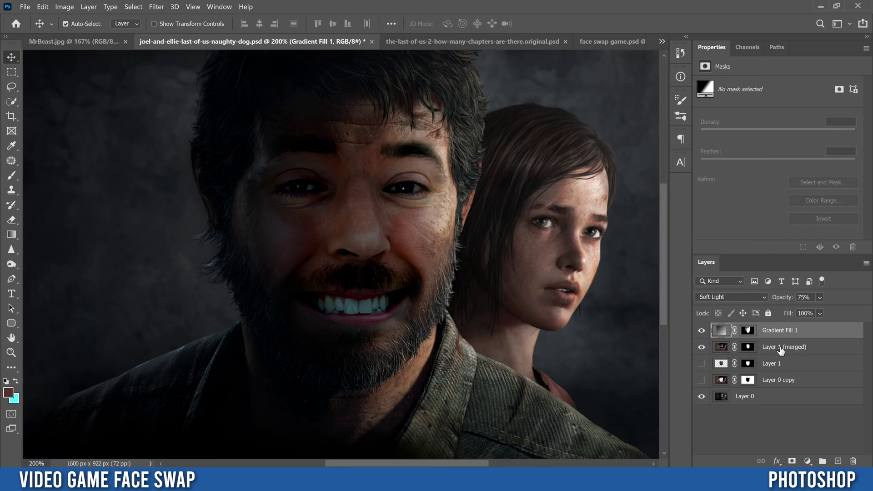
Outline the man's teeth on the Layer 1 (merged) image with the Lasso at 5 px feather.
click(713, 348)
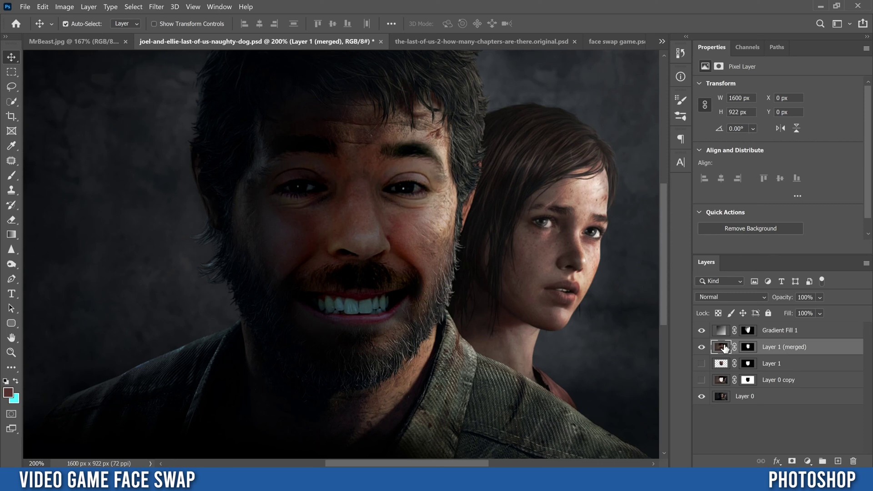
click(12, 88)
mouse_move(360, 300)
mouse_down()
mouse_move(308, 301)
mouse_move(351, 315)
mouse_move(379, 315)
mouse_move(397, 301)
mouse_move(387, 292)
mouse_move(361, 301)
mouse_up()
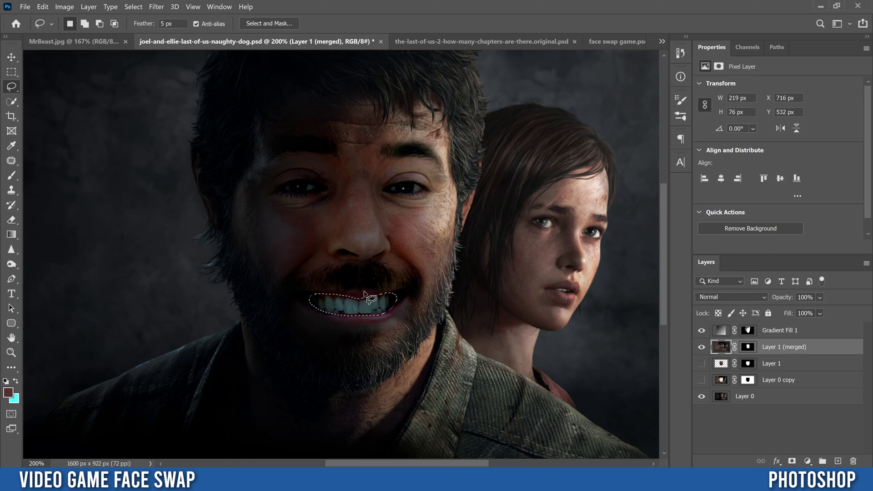
Narrow the selection to the teeth with Color Range, sampling the tooth color at a fuzziness of 128.
click(128, 7)
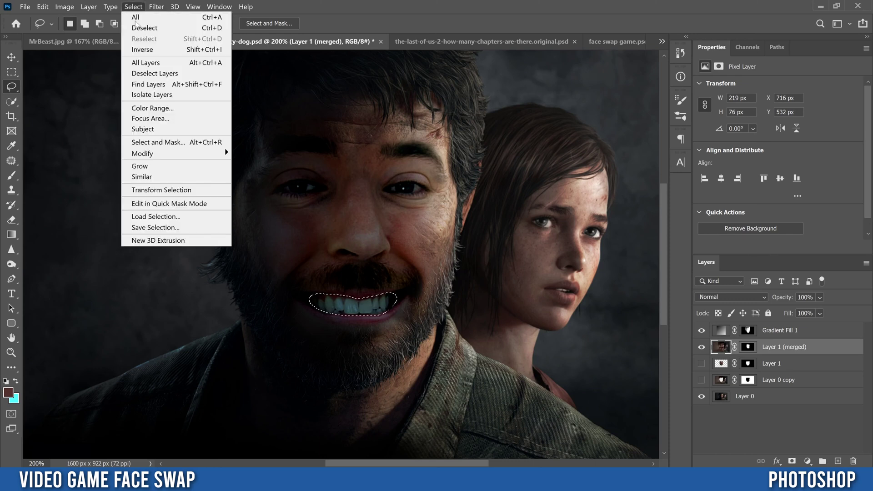
click(151, 108)
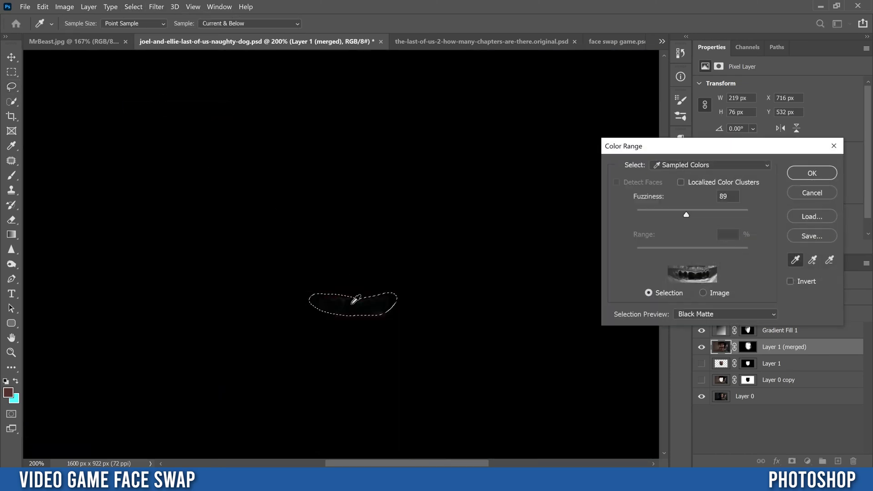
click(354, 302)
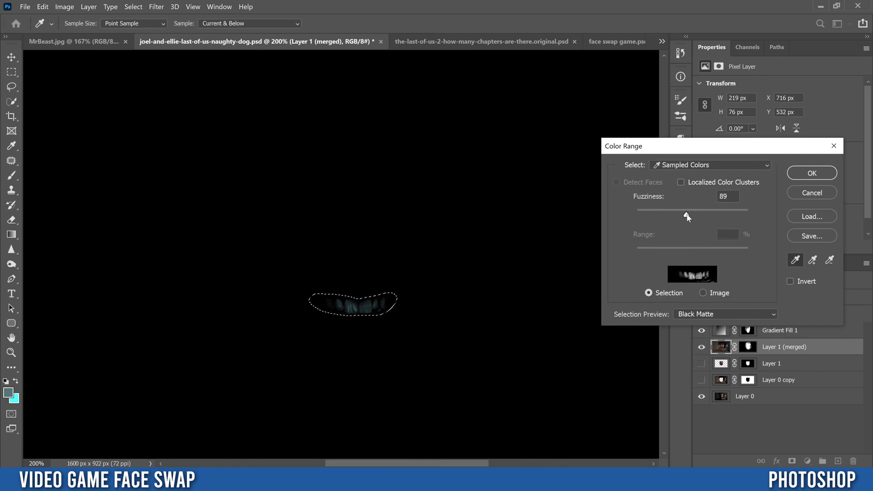
drag(691, 215, 711, 215)
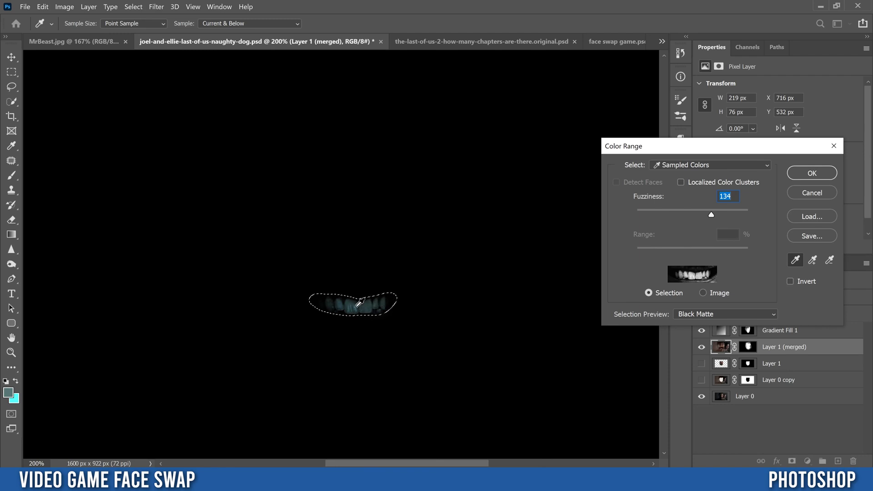
drag(712, 216, 657, 215)
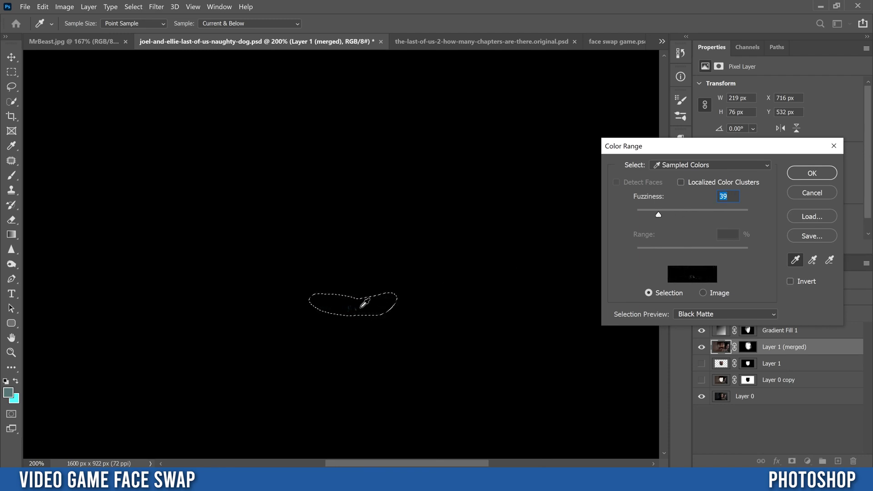
drag(669, 217, 707, 217)
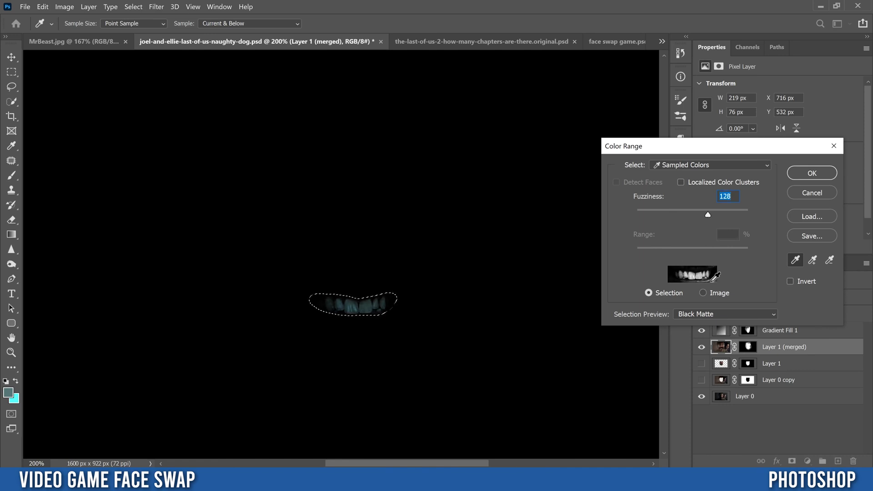
click(808, 175)
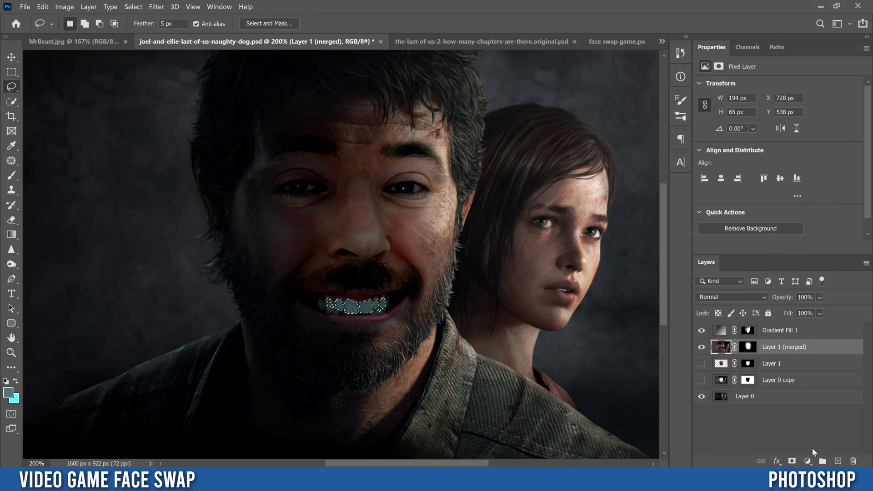
Add a Color Balance adjustment for the selected teeth and shift the midtones' Cyan–Red value to +39.
click(808, 461)
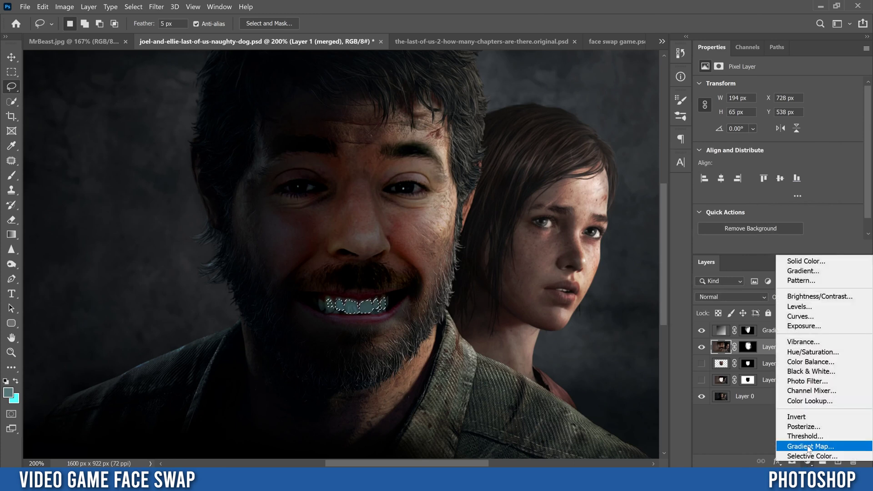
click(811, 363)
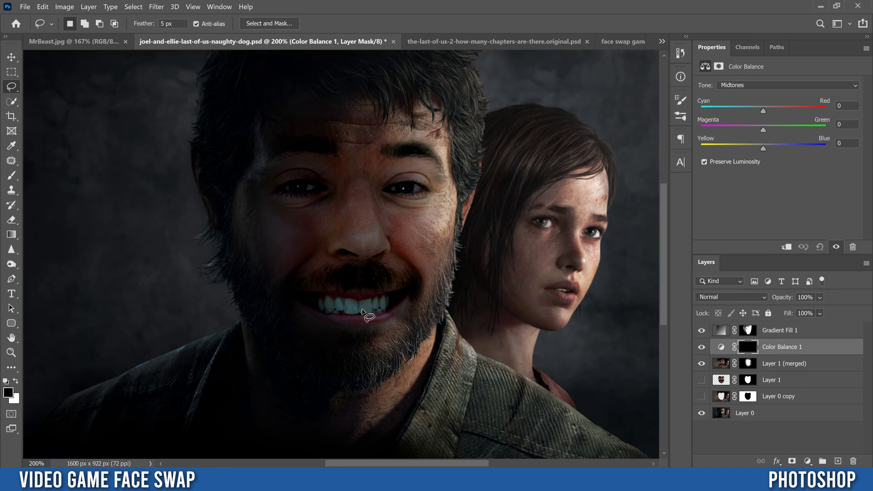
drag(763, 110, 782, 112)
drag(786, 112, 787, 113)
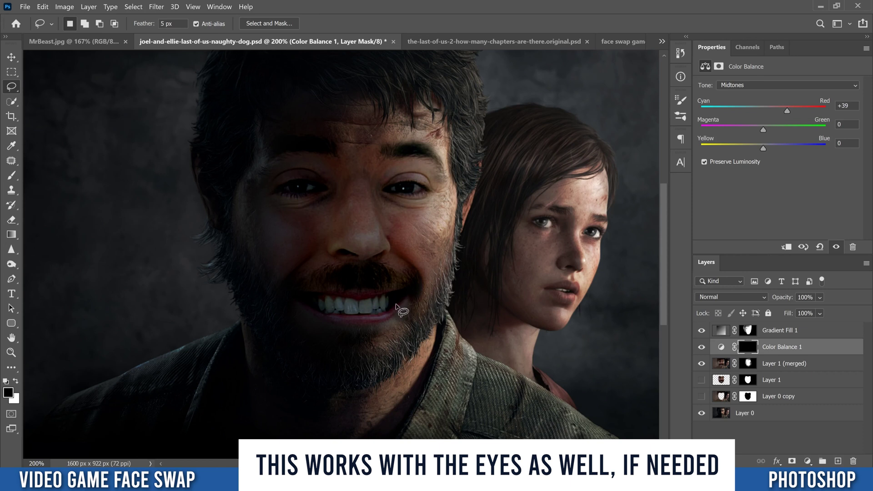
Lasso the man's face on Layer 1 (merged) and restrict the selection with Color Range to the sampled cheek color at fuzziness 120.
click(781, 367)
mouse_move(350, 123)
mouse_down()
mouse_move(275, 132)
mouse_move(237, 216)
mouse_move(237, 252)
mouse_move(268, 318)
mouse_move(303, 349)
mouse_move(345, 359)
mouse_move(412, 334)
mouse_move(450, 216)
mouse_move(441, 136)
mouse_move(421, 124)
mouse_move(359, 123)
mouse_up()
click(133, 6)
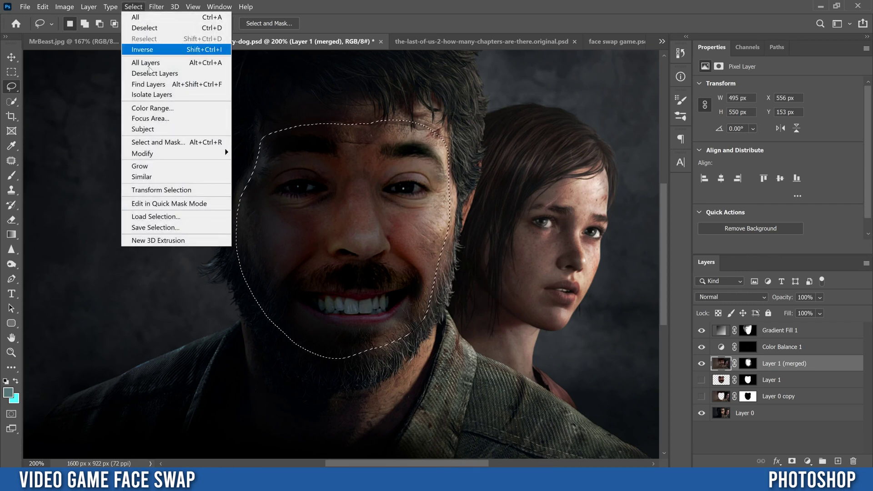
click(150, 108)
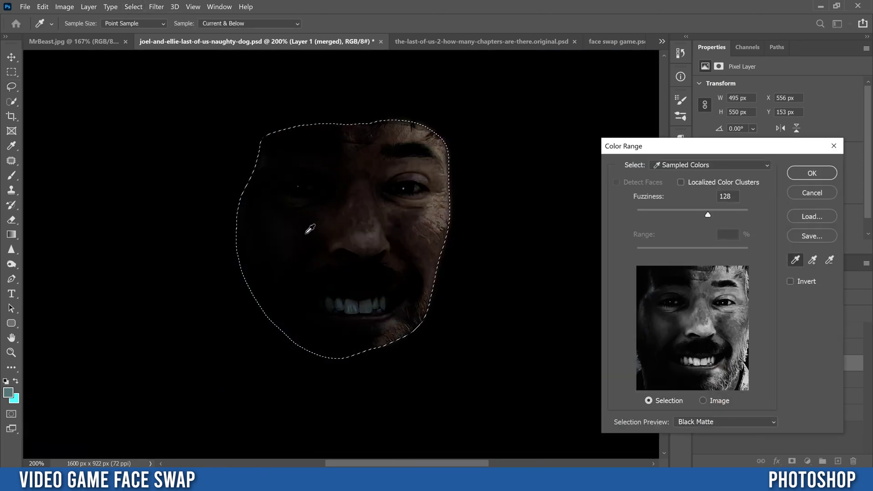
click(312, 224)
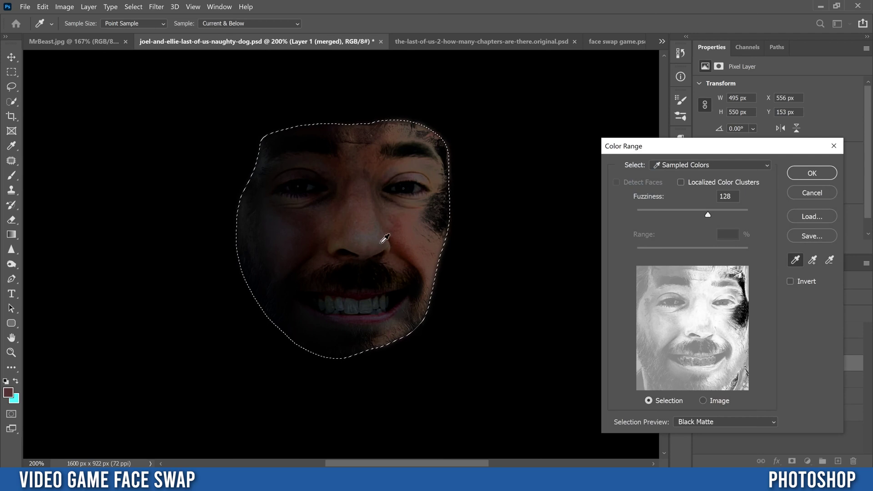
mouse_move(708, 214)
mouse_down()
mouse_move(695, 215)
mouse_move(703, 218)
mouse_up()
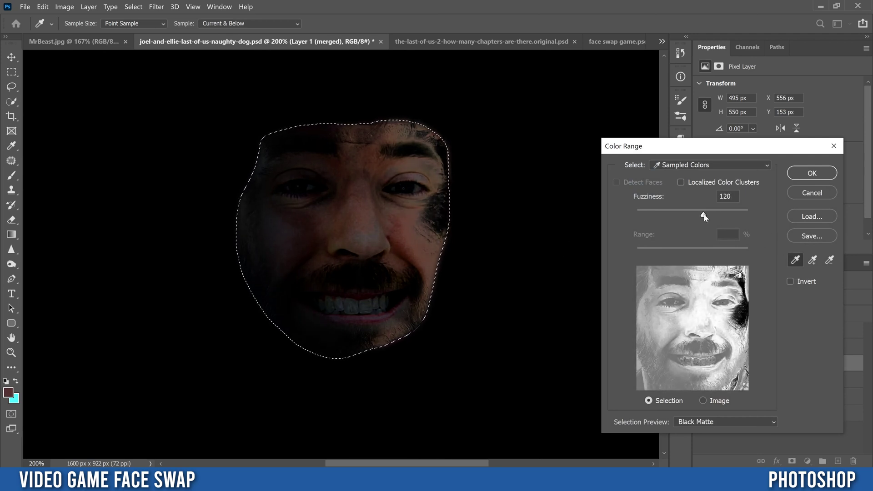
click(801, 173)
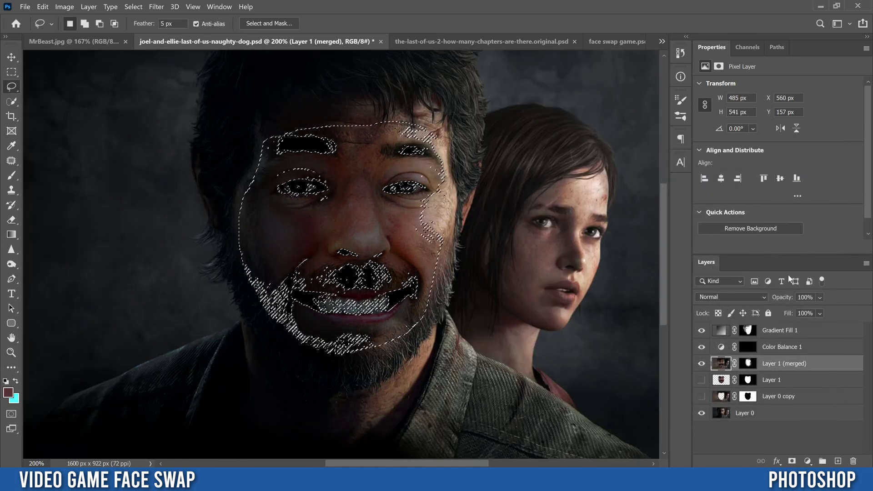
Add a Hue/Saturation adjustment for the selected skin and set the saturation to -16.
click(808, 461)
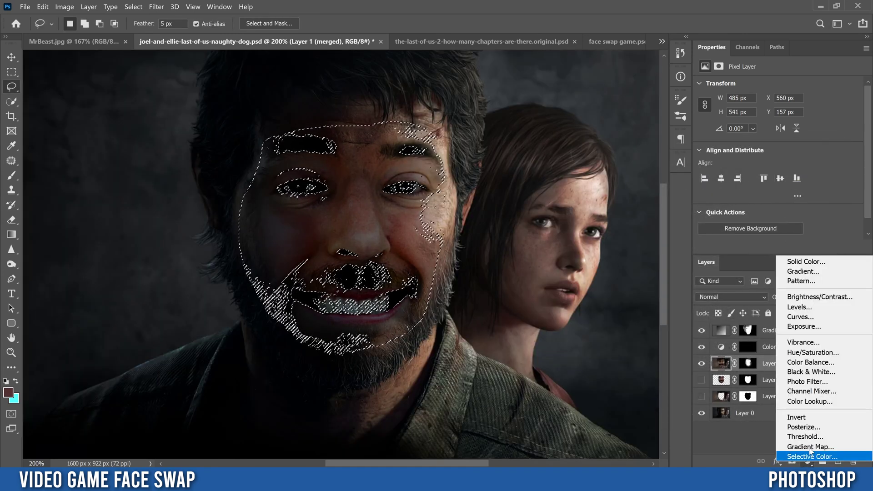
click(812, 352)
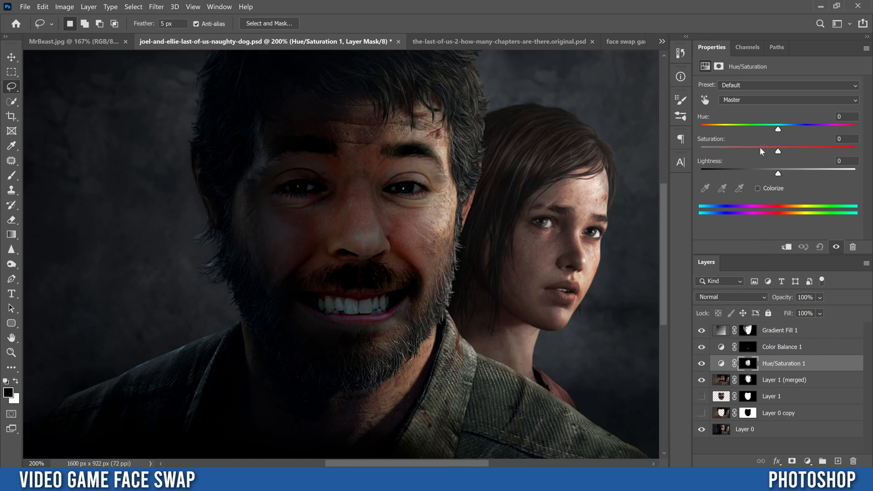
drag(778, 151, 770, 152)
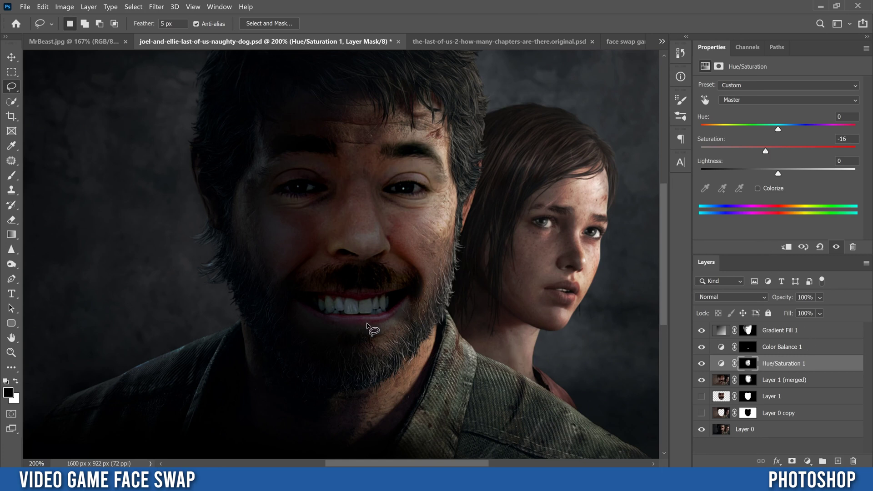
Exclude the teeth from the Hue/Saturation adjustment by painting black on its mask with a 34 px brush at 47% hardness.
click(748, 364)
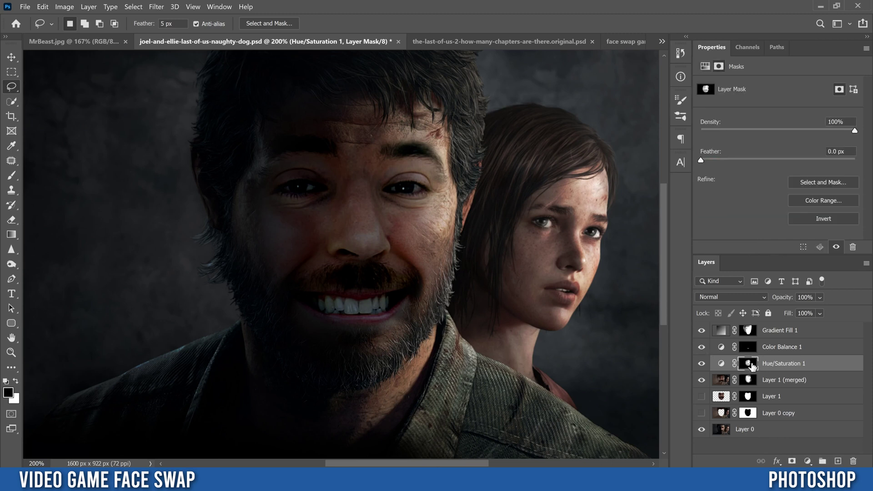
click(11, 176)
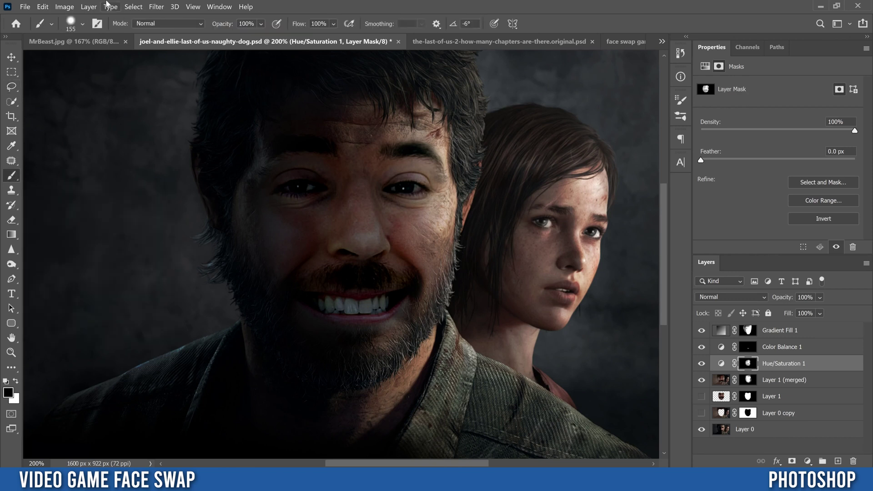
click(83, 24)
drag(102, 61, 76, 61)
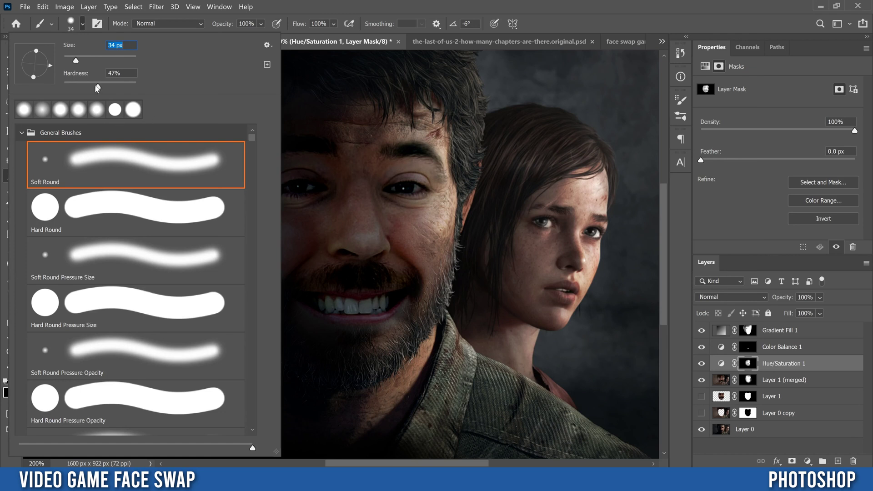
click(98, 87)
click(267, 12)
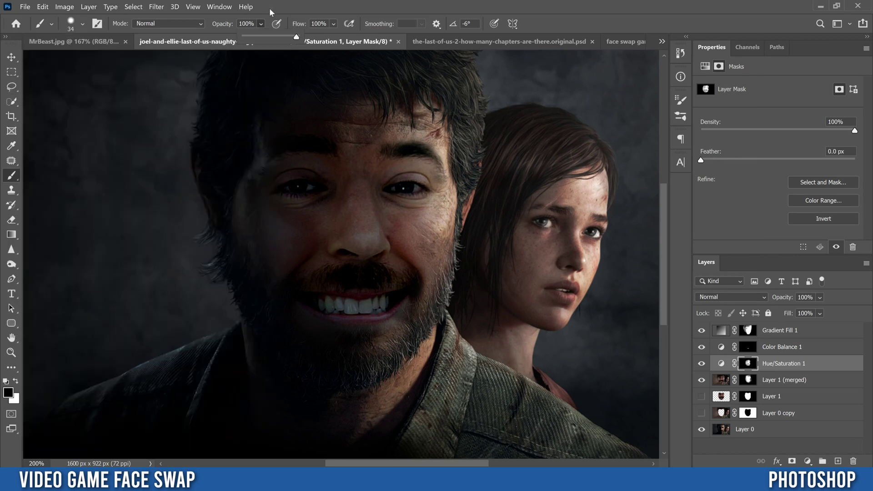
mouse_move(372, 308)
mouse_down()
mouse_move(316, 301)
mouse_move(388, 302)
mouse_move(360, 308)
mouse_move(319, 300)
mouse_move(387, 304)
mouse_move(322, 300)
mouse_move(386, 303)
mouse_up()
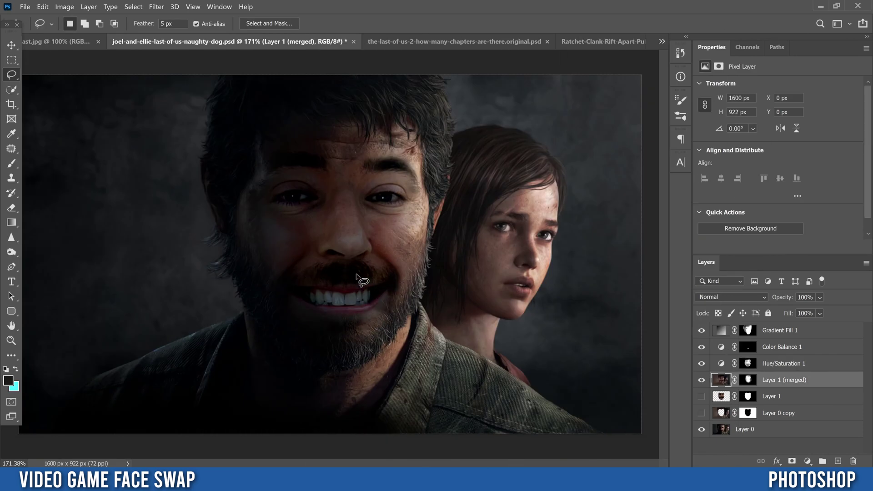
Lasso the man's mustache on Layer 1 (merged) and open it in Select and Mask with the Overlay view at 52% opacity.
mouse_move(321, 263)
mouse_down()
mouse_move(280, 273)
mouse_move(285, 288)
mouse_move(396, 283)
mouse_move(397, 269)
mouse_move(322, 262)
mouse_up()
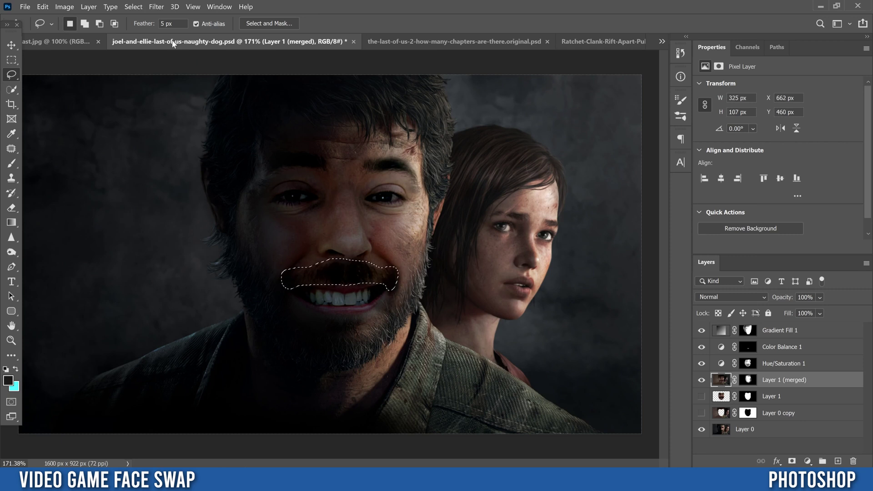
click(266, 24)
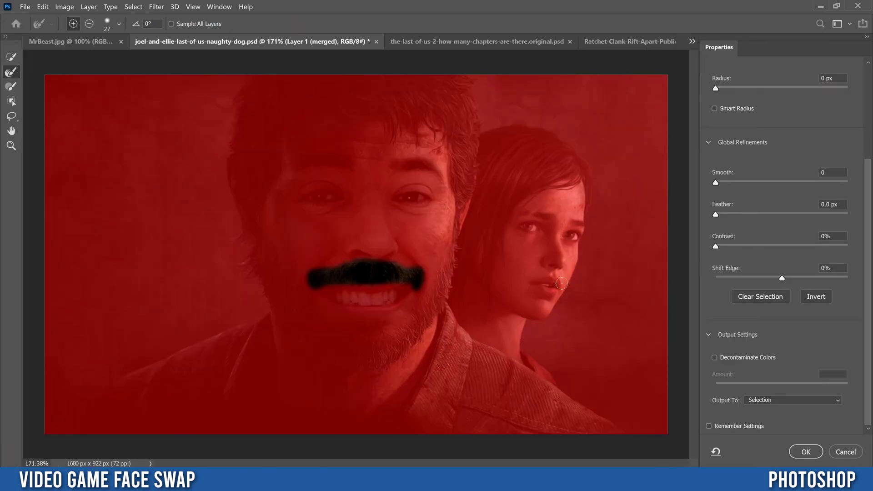
drag(869, 210, 858, 89)
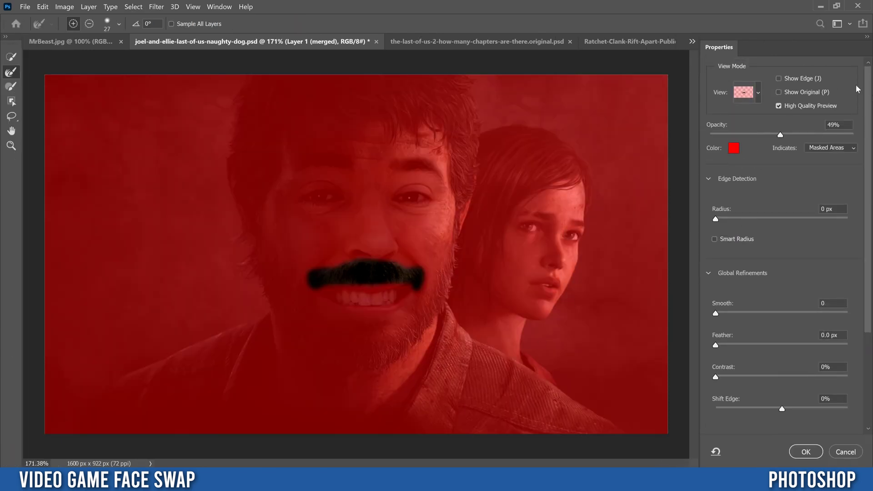
click(758, 92)
click(718, 122)
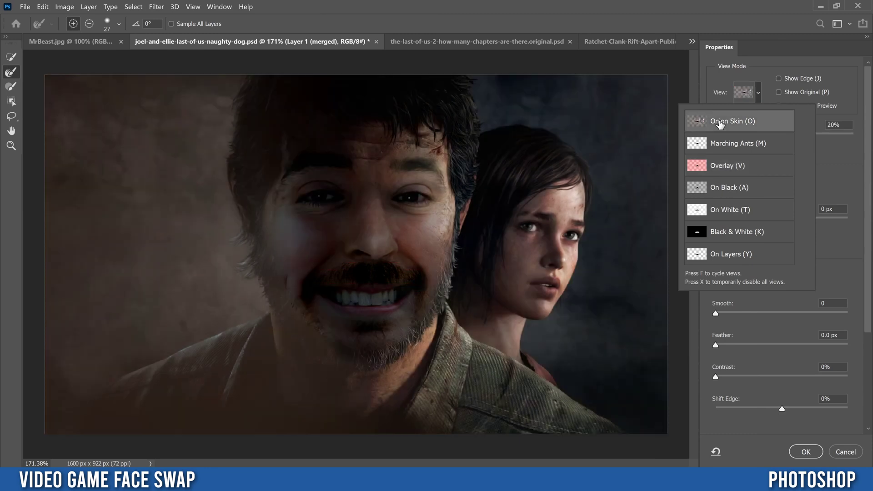
click(743, 167)
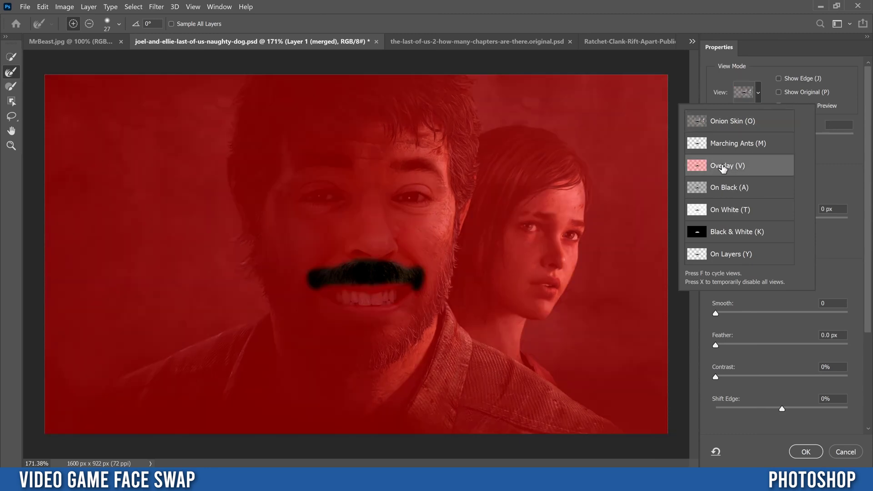
click(862, 82)
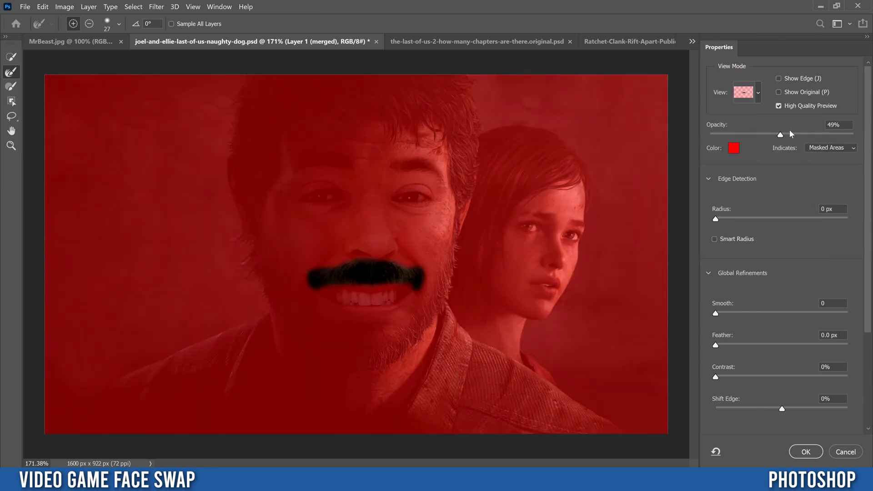
drag(783, 135, 785, 135)
click(119, 25)
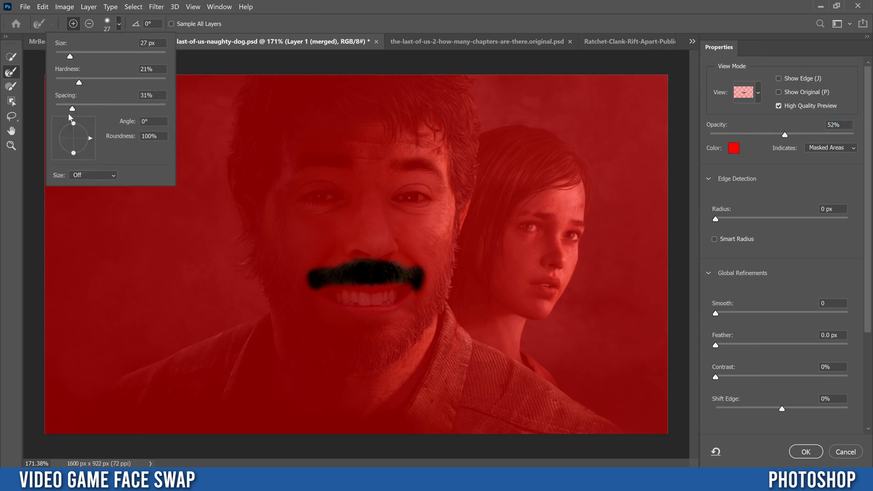
click(351, 10)
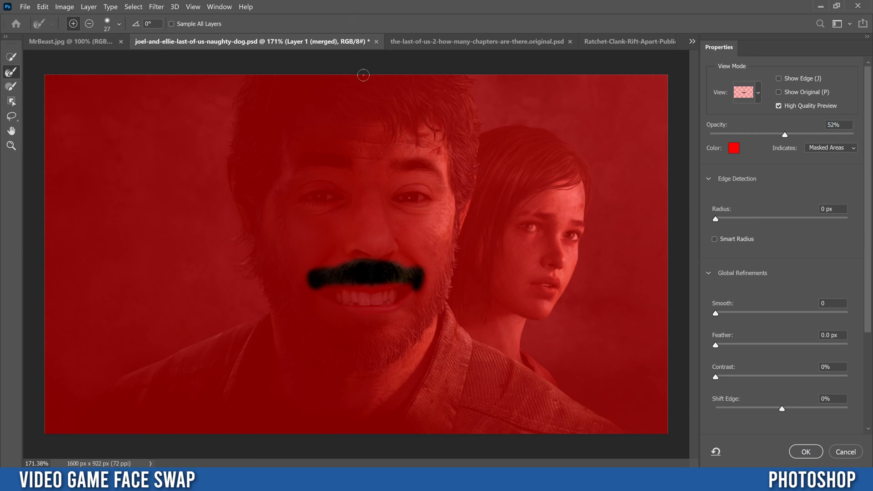
Refine the mustache selection with the 27 px Refine Edge Brush, subtract stray edge areas with a 29 px brush, and output it as a selection.
mouse_move(312, 278)
mouse_down()
mouse_move(405, 281)
mouse_move(418, 291)
mouse_move(422, 269)
mouse_move(402, 271)
mouse_move(413, 275)
mouse_move(405, 279)
mouse_move(399, 263)
mouse_move(358, 261)
mouse_move(389, 274)
mouse_up()
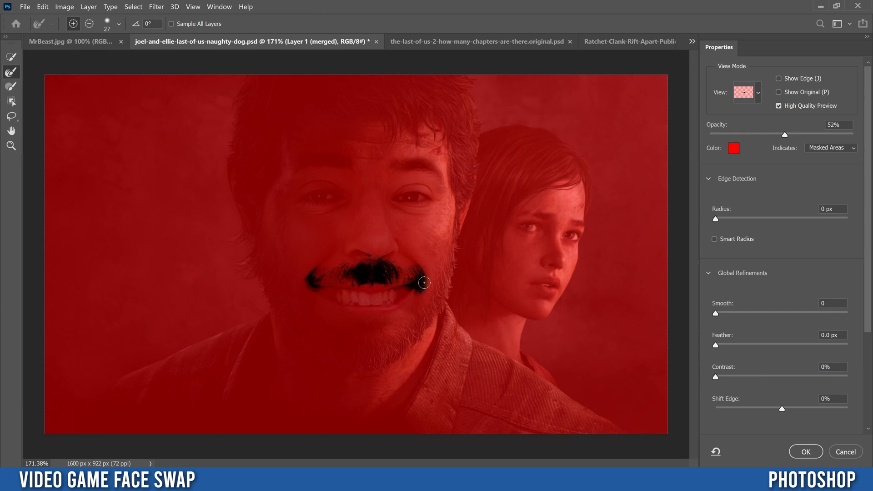
click(12, 88)
click(90, 23)
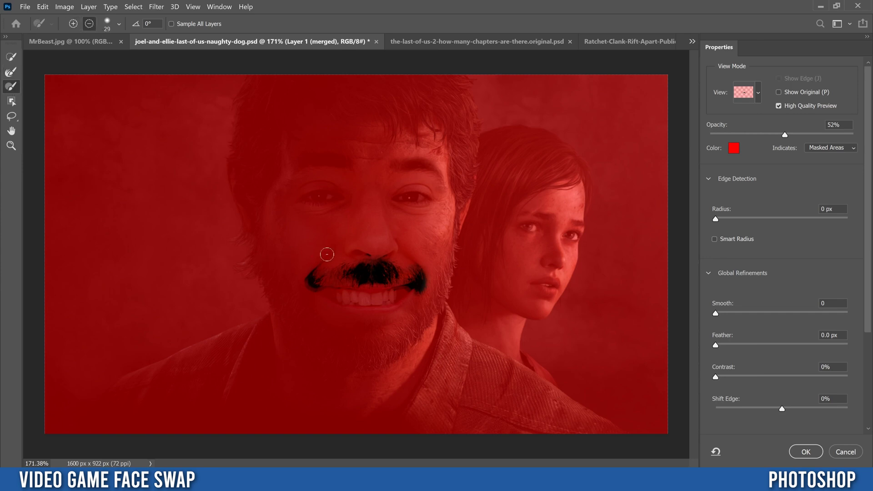
mouse_move(317, 264)
mouse_down()
mouse_move(307, 283)
mouse_move(318, 293)
mouse_move(310, 281)
mouse_up()
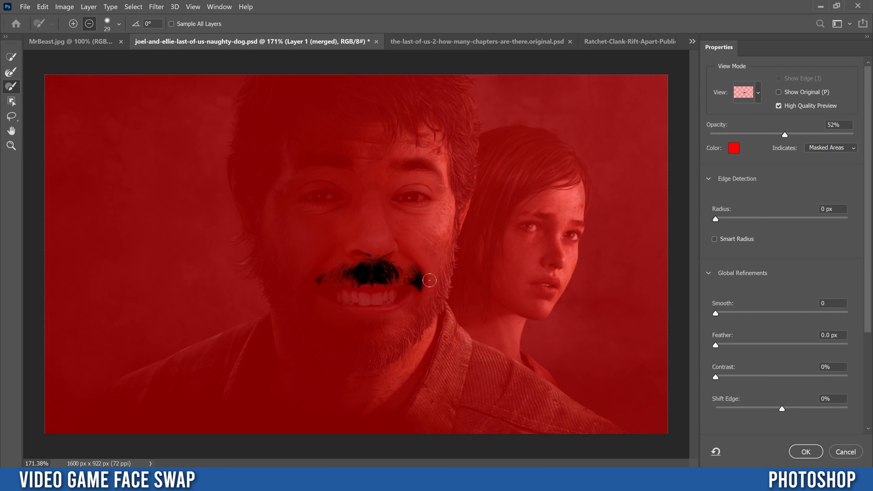
drag(387, 254, 358, 252)
drag(869, 275, 868, 410)
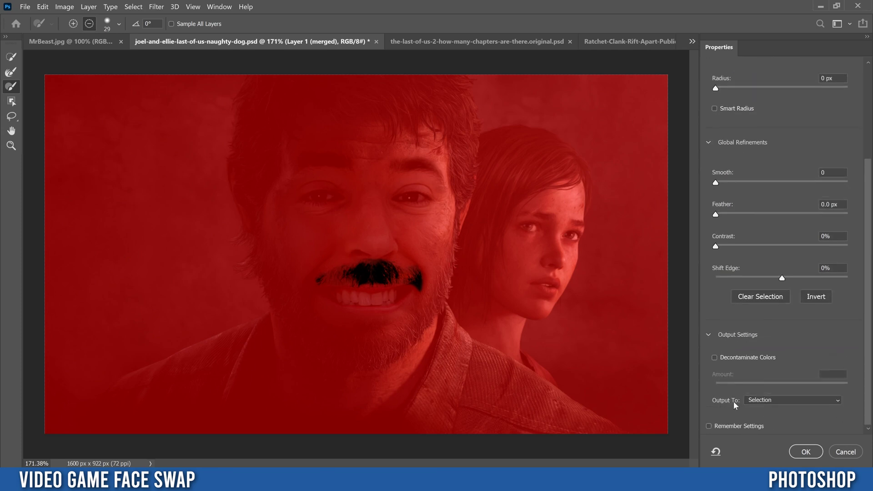
click(805, 452)
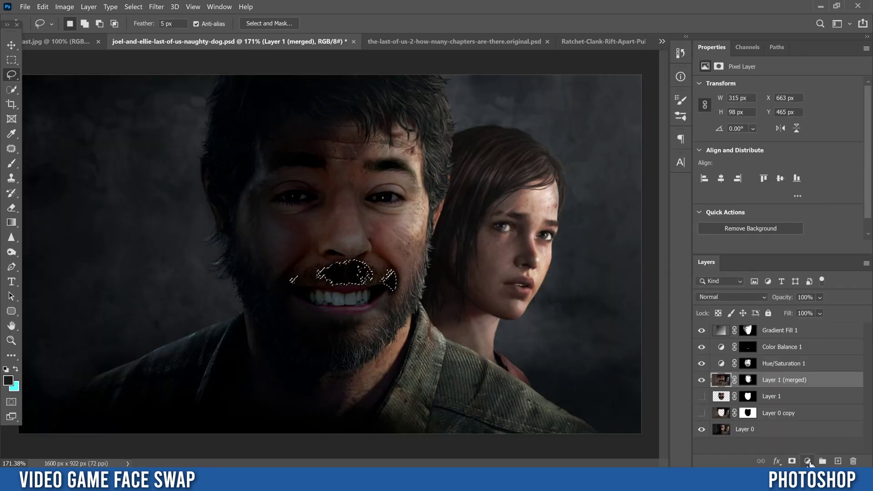
Add a Hue/Saturation adjustment for the selected mustache and strongly lower its saturation.
click(808, 462)
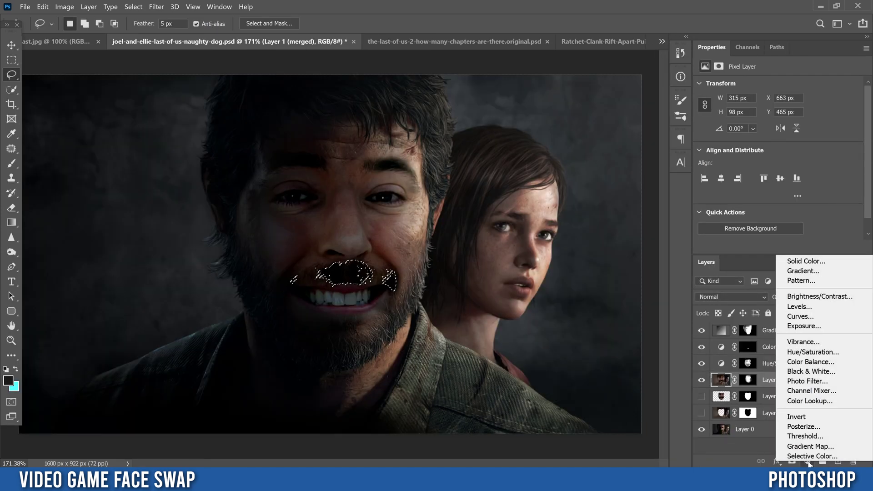
click(815, 354)
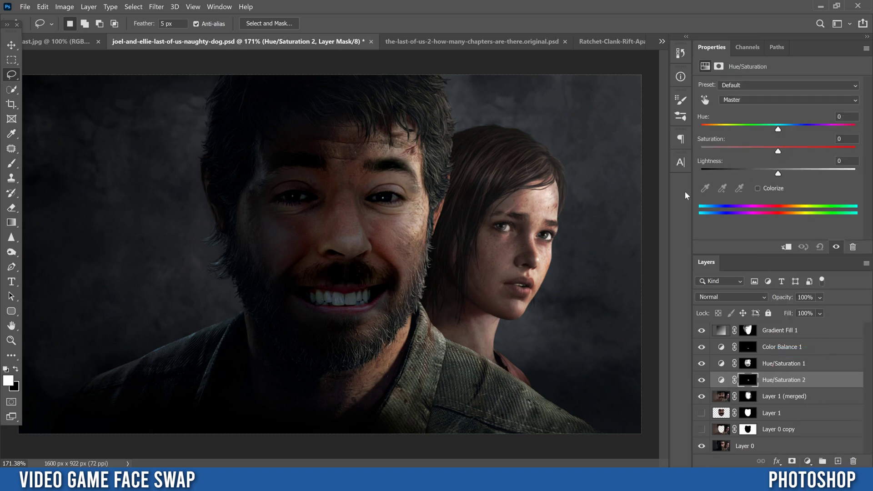
drag(757, 148, 744, 151)
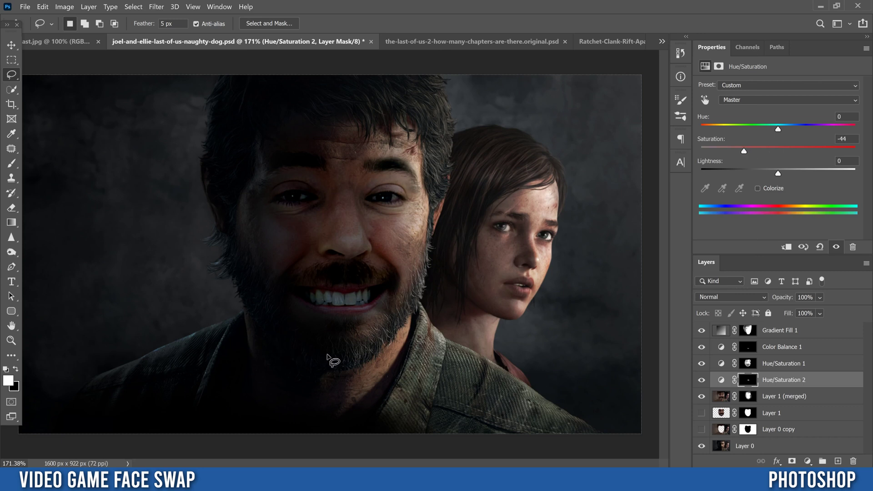
drag(741, 151, 731, 150)
Lasso the girl's hair on Layer 1 (merged) and refine its edges with the 27 px Refine Edge Brush in Select and Mask.
click(721, 396)
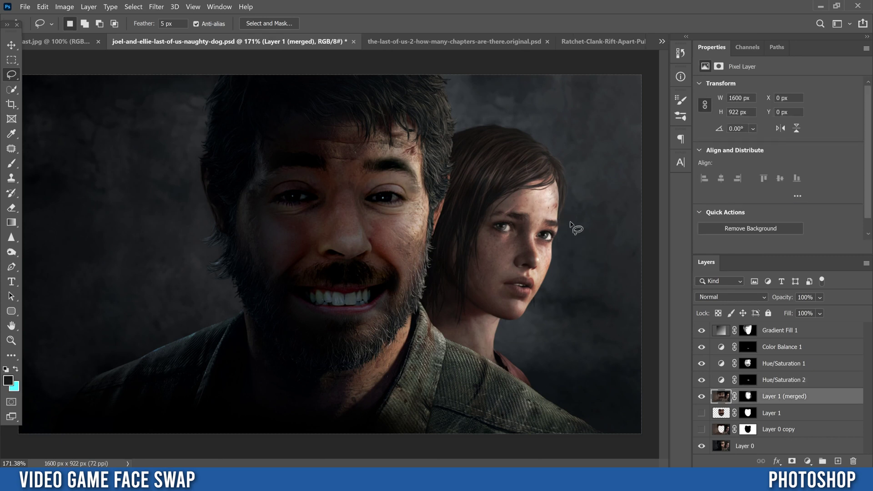
mouse_move(510, 196)
mouse_down()
mouse_move(481, 218)
mouse_move(460, 318)
mouse_move(451, 302)
mouse_move(453, 244)
mouse_move(439, 313)
mouse_move(425, 270)
mouse_move(459, 129)
mouse_move(519, 132)
mouse_move(556, 166)
mouse_move(560, 210)
mouse_move(553, 181)
mouse_move(510, 196)
mouse_up()
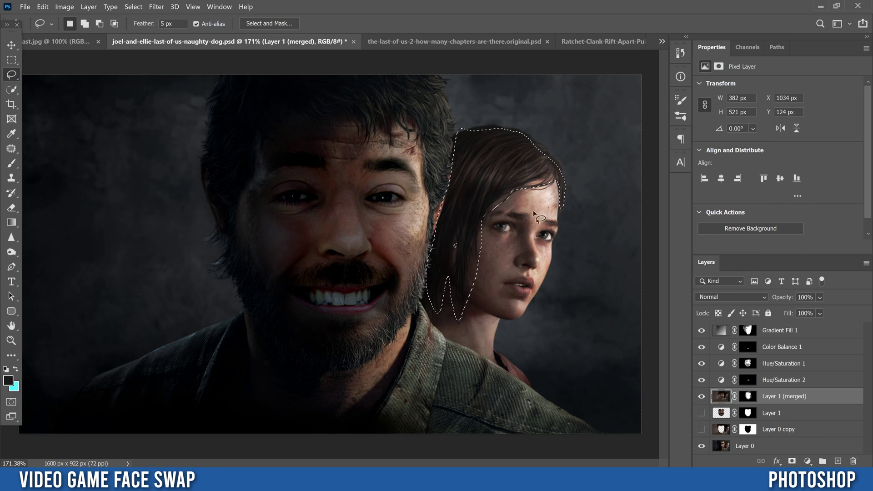
click(269, 23)
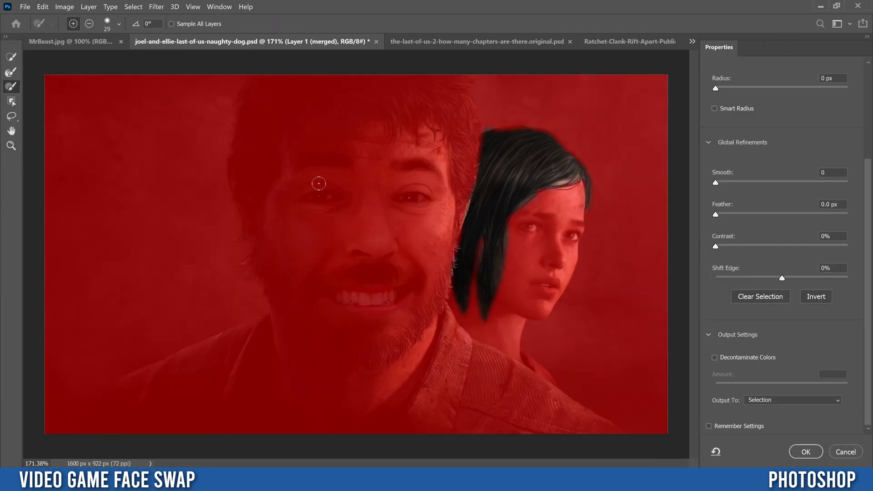
click(10, 72)
mouse_move(482, 133)
mouse_down()
mouse_move(519, 126)
mouse_move(559, 145)
mouse_up()
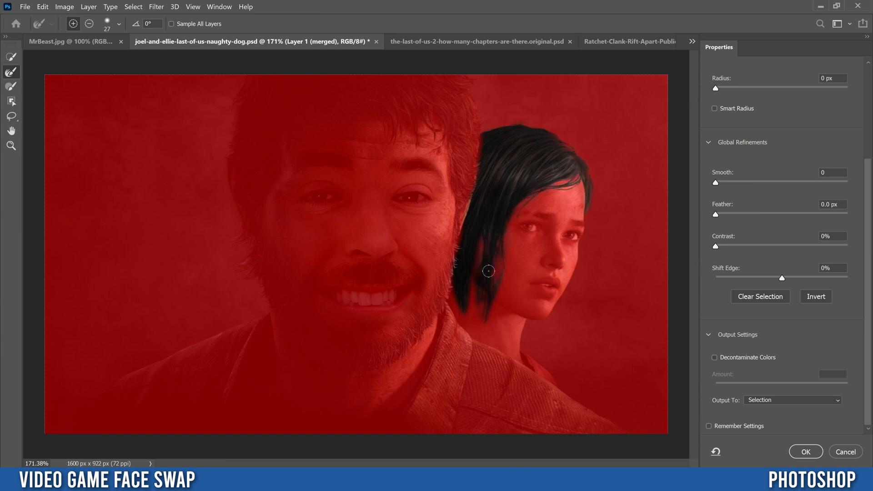
mouse_move(478, 261)
mouse_down()
mouse_move(463, 309)
mouse_move(462, 268)
mouse_up()
drag(461, 235, 479, 175)
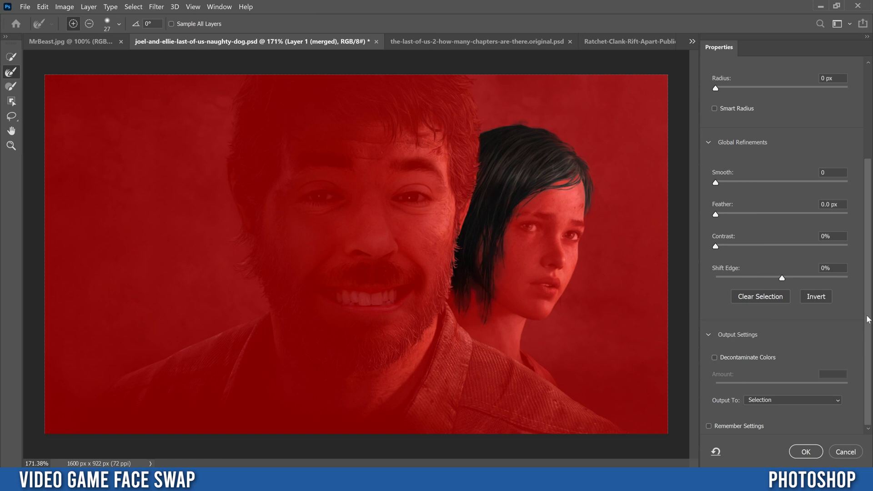
click(805, 451)
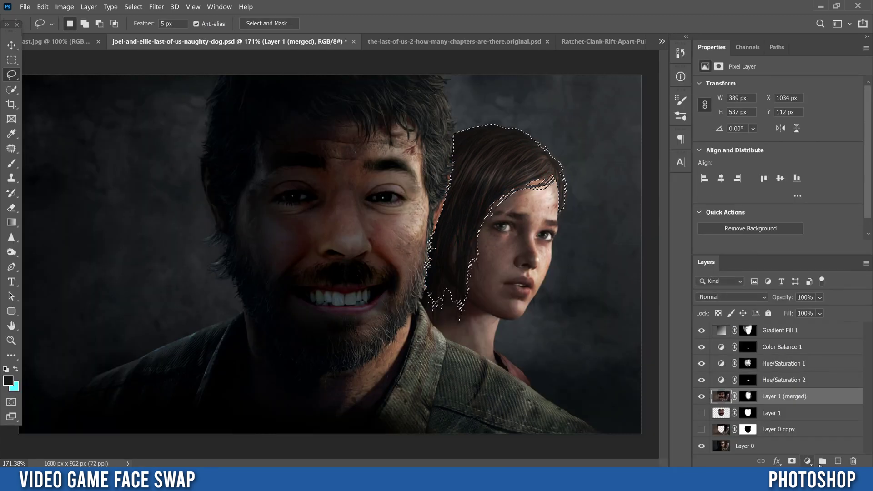
Add a Hue/Saturation adjustment for the selected hair and raise its hue value.
click(808, 462)
click(814, 353)
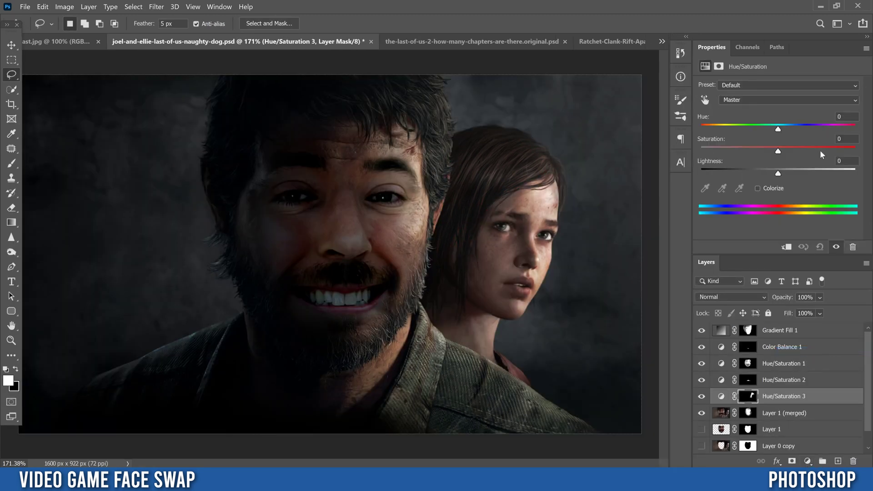
mouse_move(778, 130)
mouse_down()
mouse_move(804, 131)
mouse_move(796, 151)
mouse_move(806, 150)
mouse_move(791, 130)
mouse_move(745, 132)
mouse_move(809, 138)
mouse_up()
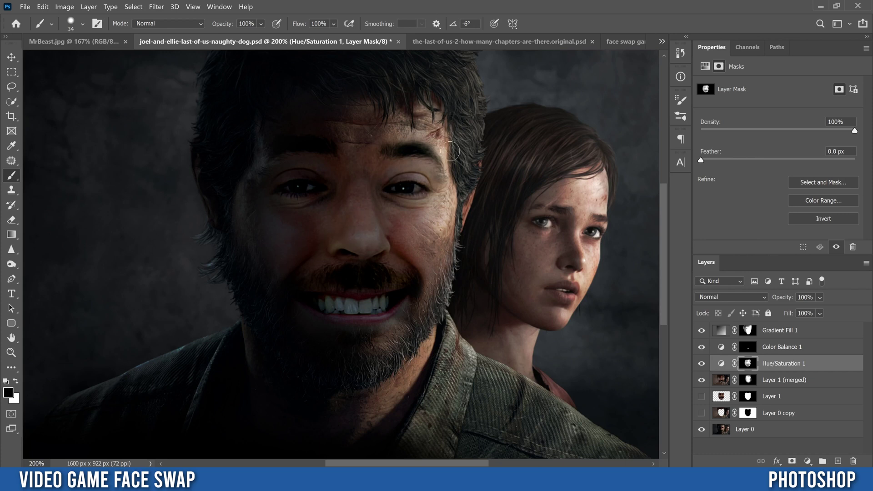
Duplicate all layers from Gradient Fill 1 to Layer 0, merge the copies into one layer, and convert it to a Smart Object.
click(811, 337)
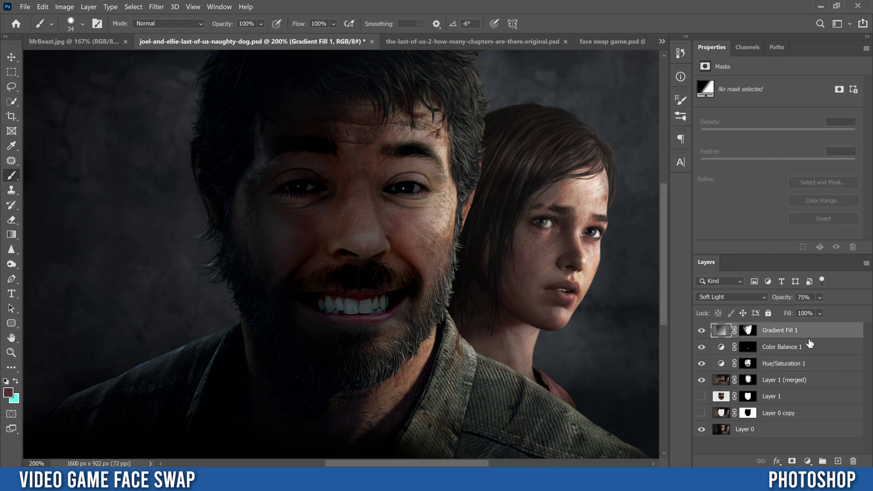
shift+click(777, 430)
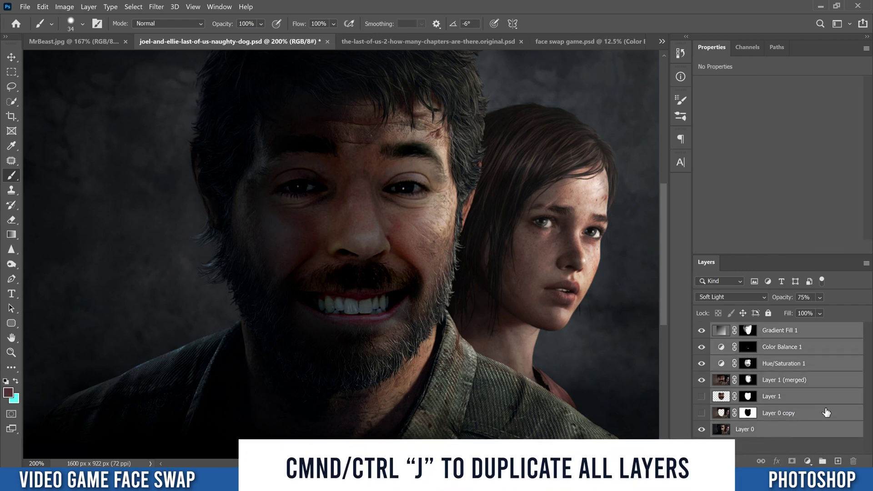
key(ctrl+j)
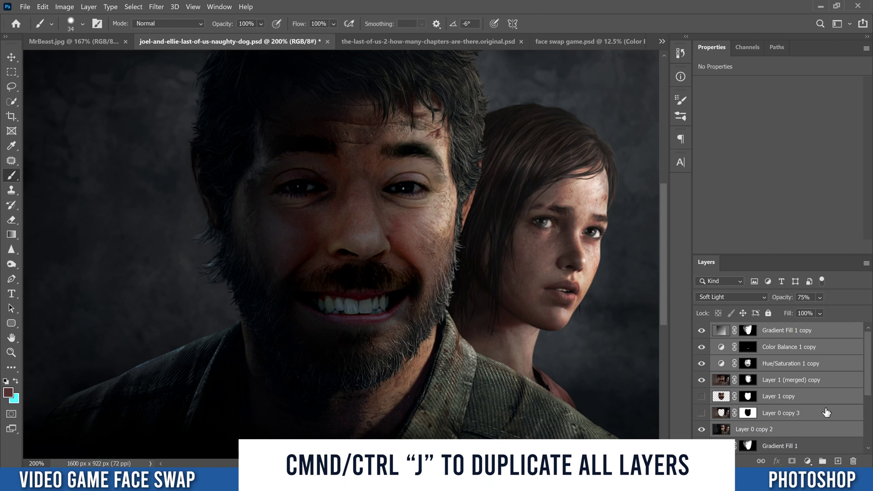
key(ctrl+e)
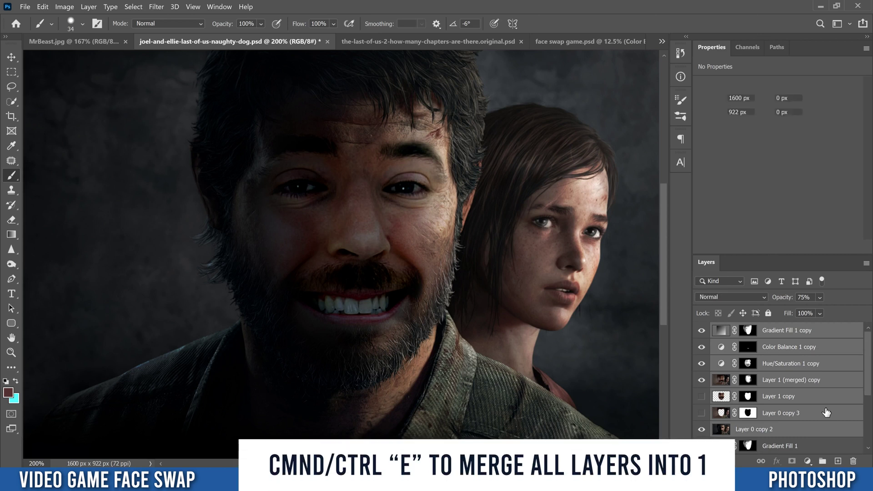
right_click(813, 335)
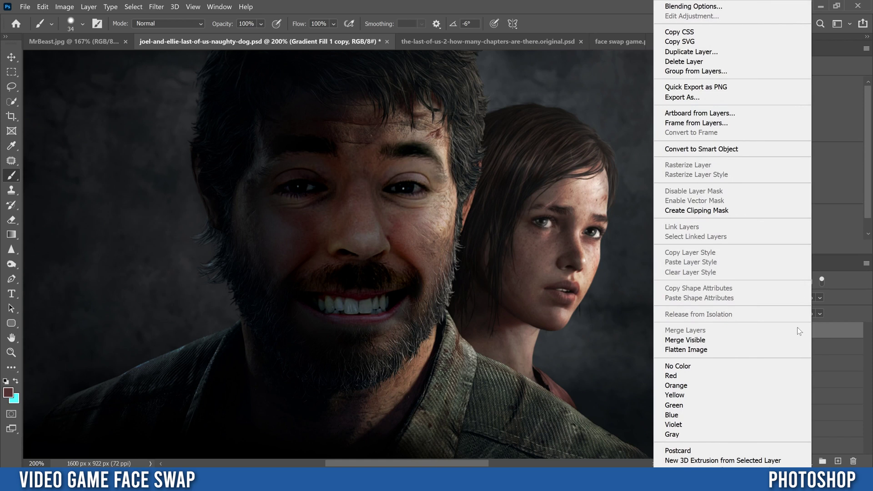
click(710, 150)
Start a Camera Raw filter with Exposure +0.65, Contrast +30, Highlights +19, Shadows -12, Whites +8 and Blacks -7.
click(160, 8)
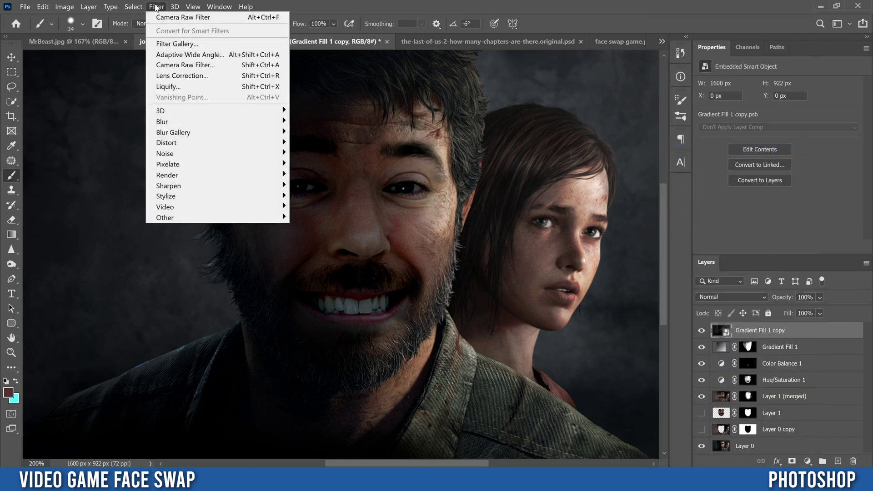
click(187, 66)
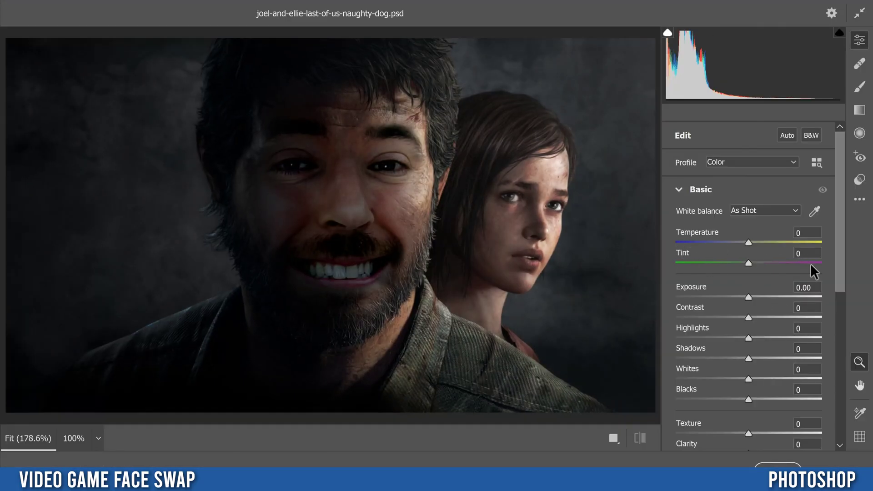
drag(839, 201, 832, 252)
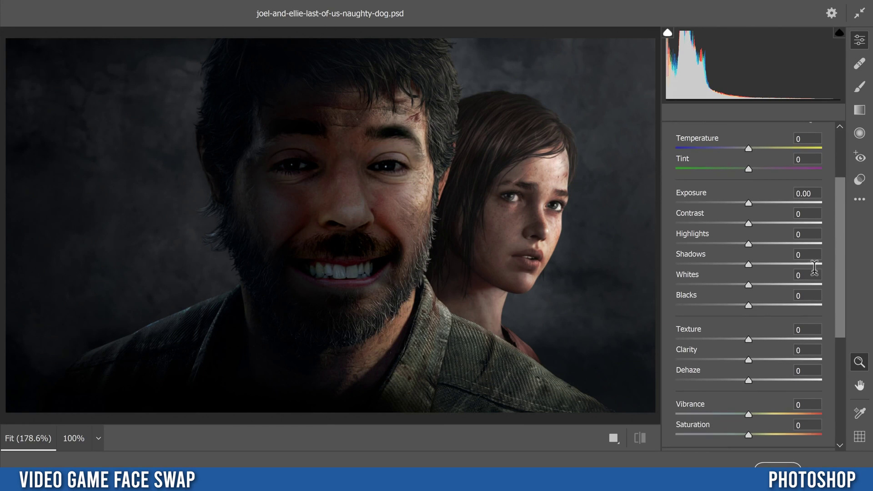
drag(749, 203, 770, 223)
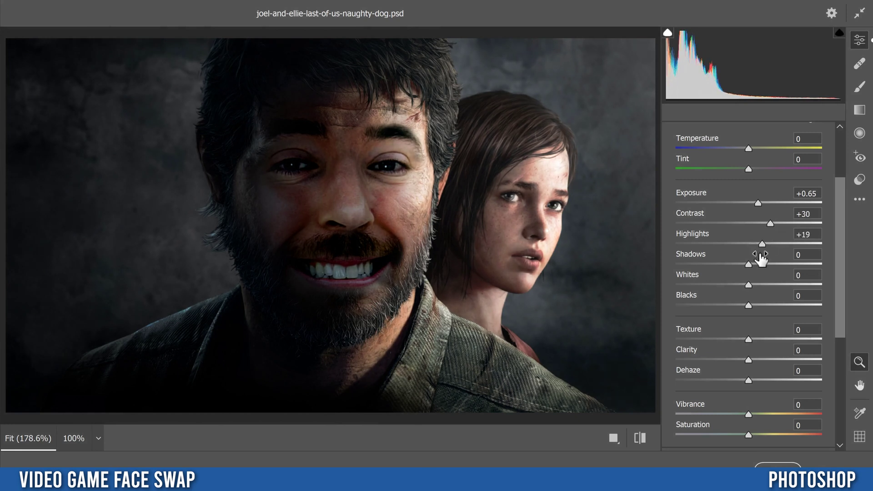
drag(749, 264, 743, 305)
Set Texture to +35, Clarity to +5 and Dehaze to +7, lower Vibrance slightly, and apply the Camera Raw filter.
scroll(837, 245, down, 3)
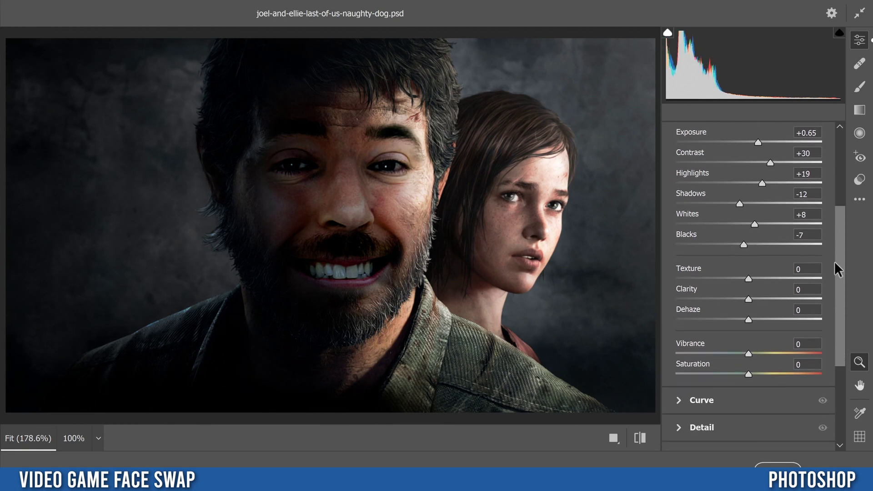
drag(749, 277, 775, 279)
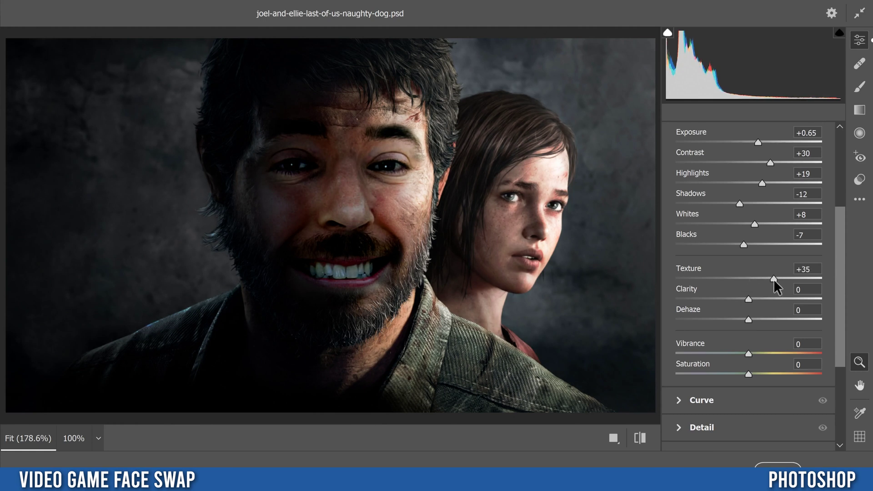
drag(748, 298, 754, 319)
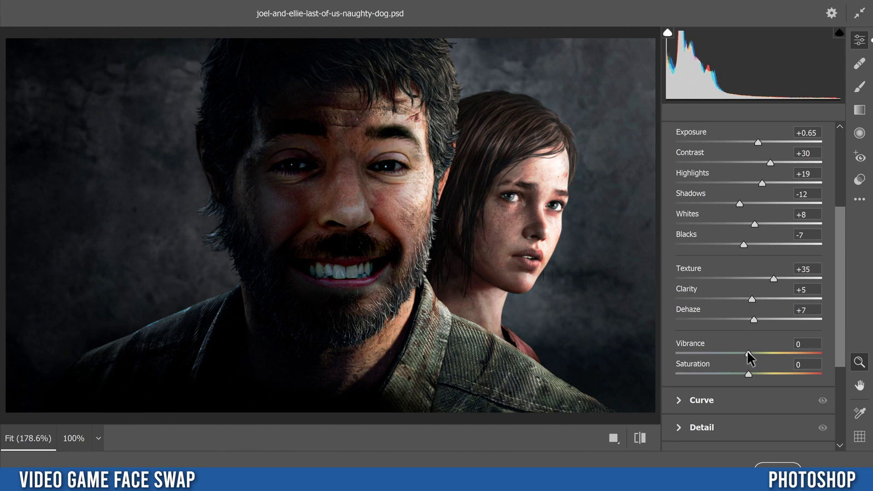
drag(748, 353, 746, 353)
click(778, 465)
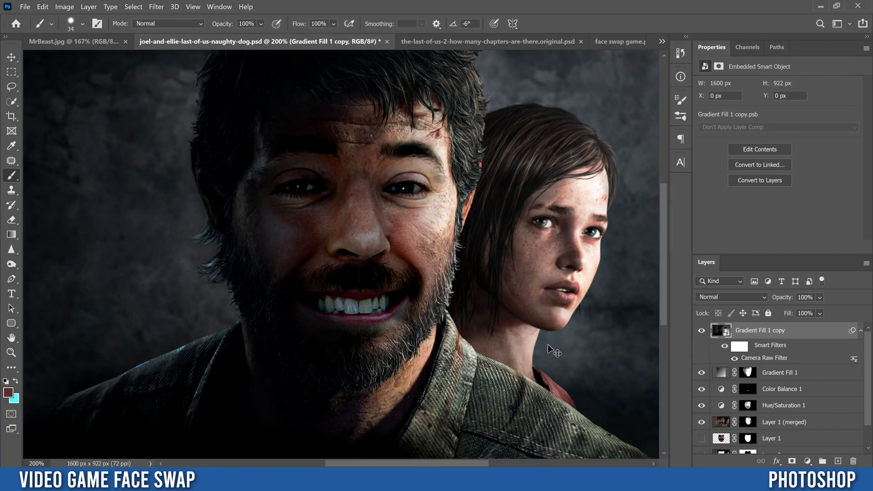
Compare the whole image with the filtered Gradient Fill 1 copy layer hidden and shown.
key(ctrl+minus)
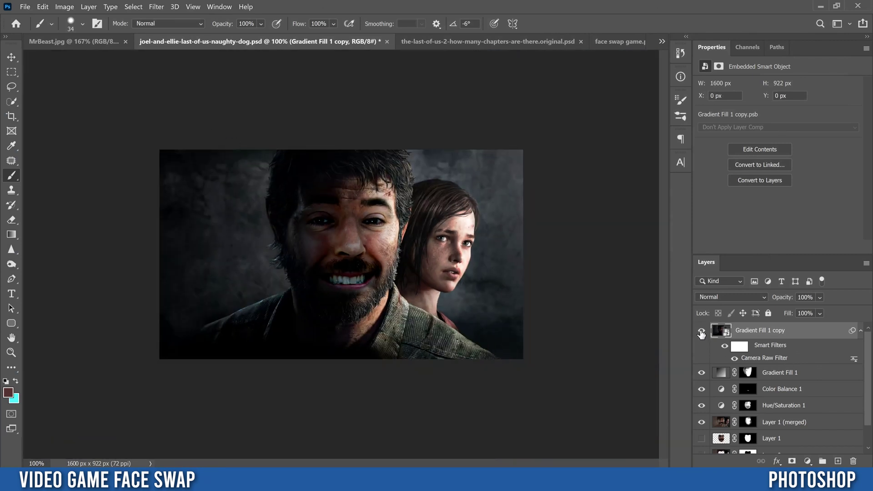
click(702, 331)
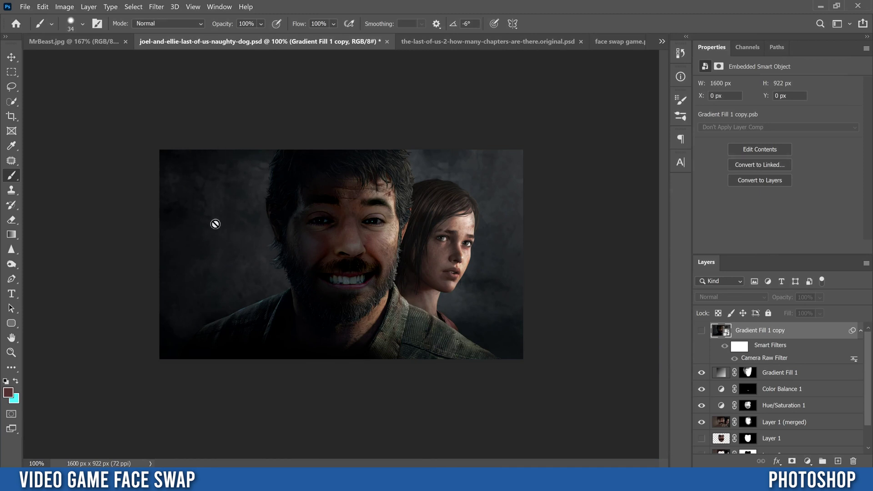
click(701, 330)
Target the Smart Filters mask of Gradient Fill 1 copy and enlarge the soft round brush to 259 px.
click(740, 348)
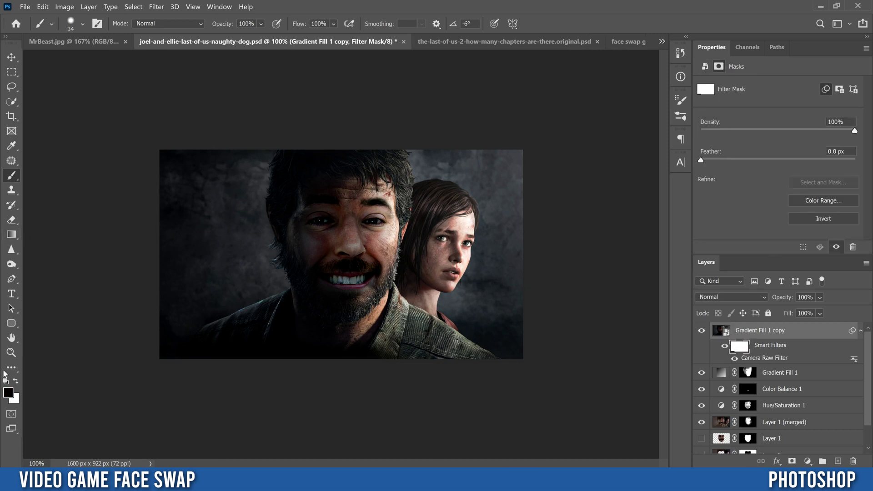
click(82, 23)
drag(98, 60, 116, 60)
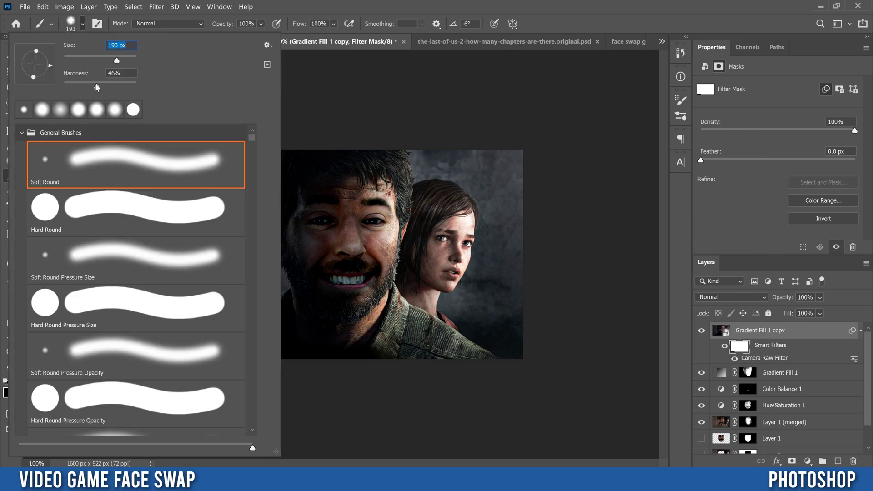
click(276, 4)
click(82, 24)
drag(119, 61, 121, 61)
click(312, 7)
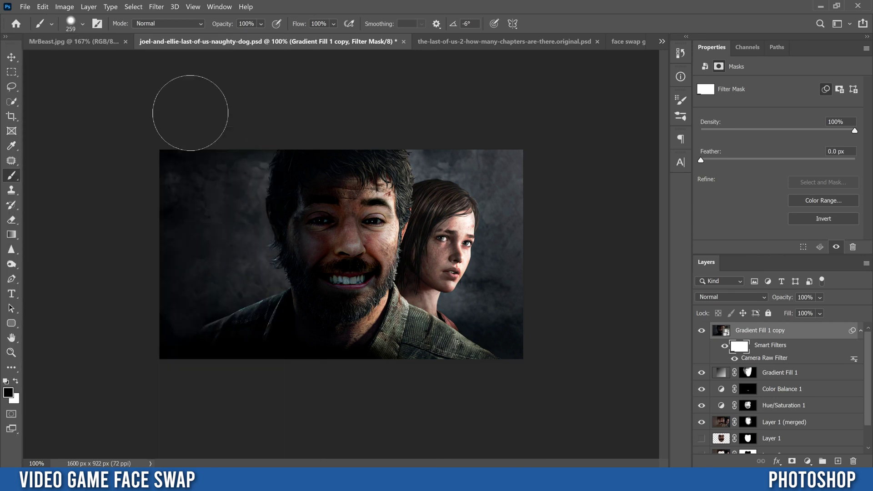